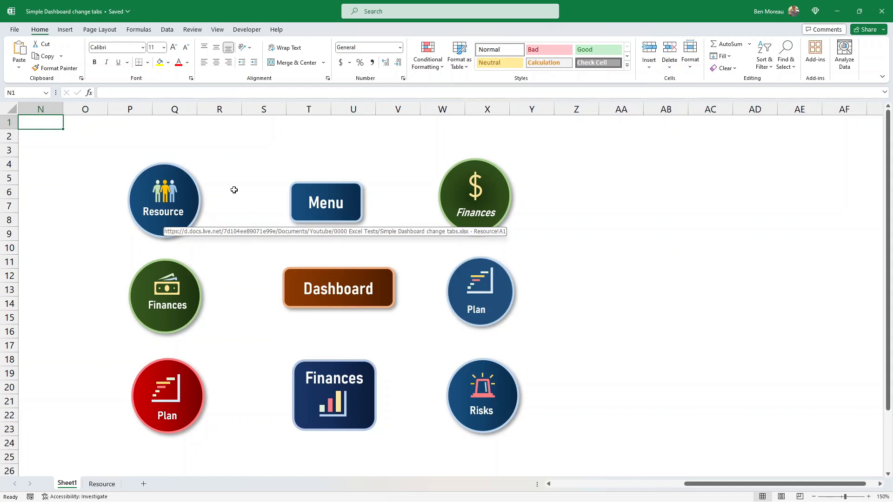
# Test the Resource and Menu buttons to jump between the menu sheet and the Resource sheet.
pyautogui.click(166, 208)
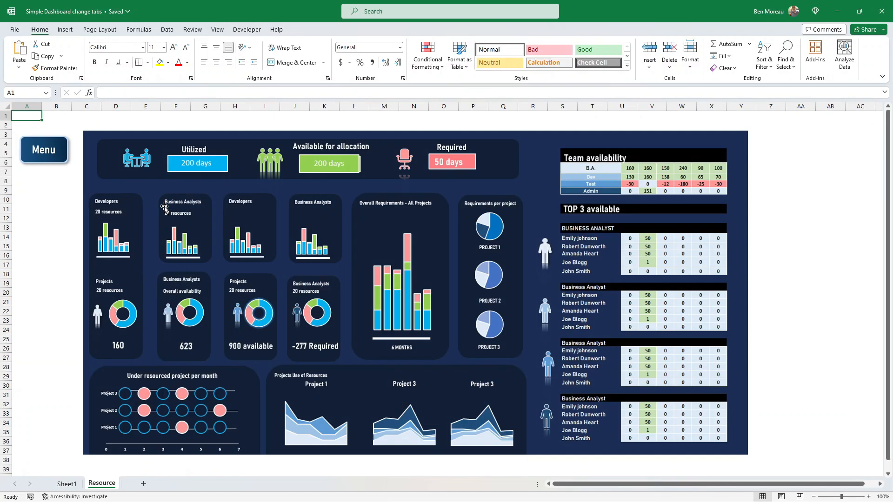
pyautogui.click(45, 144)
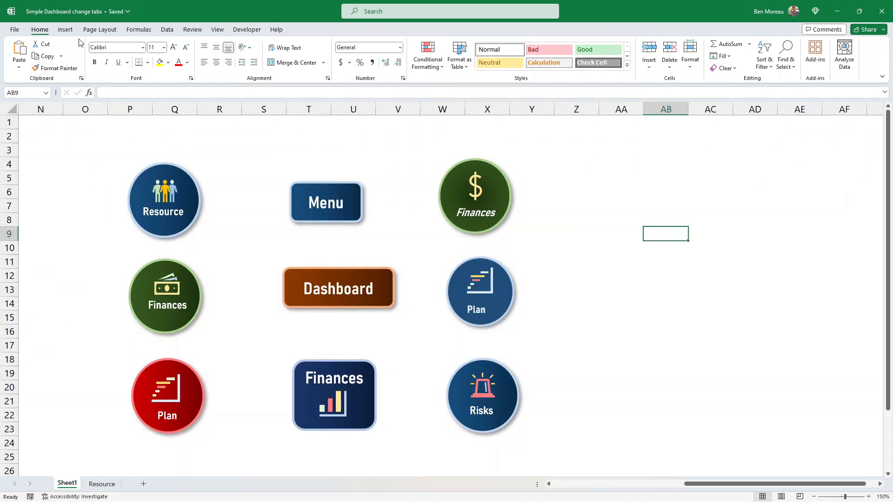
# Draw a circle about 2.4 cm across in the empty area beside the existing buttons.
pyautogui.click(65, 29)
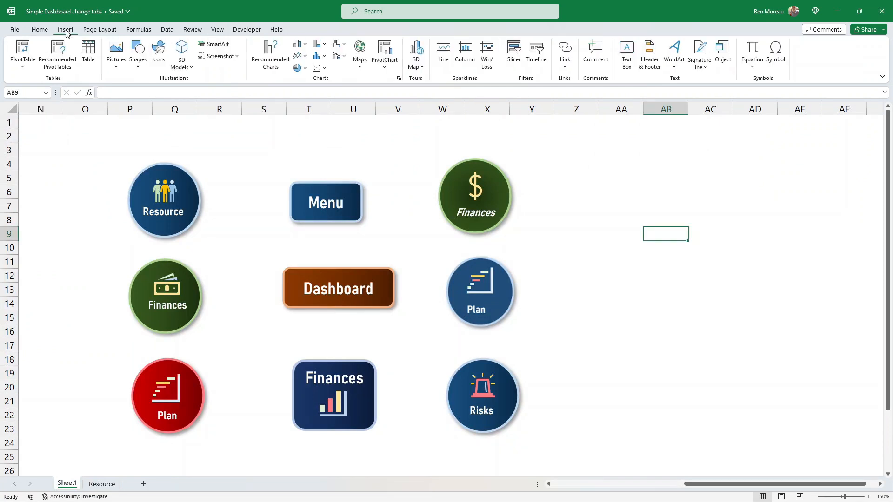
pyautogui.click(138, 59)
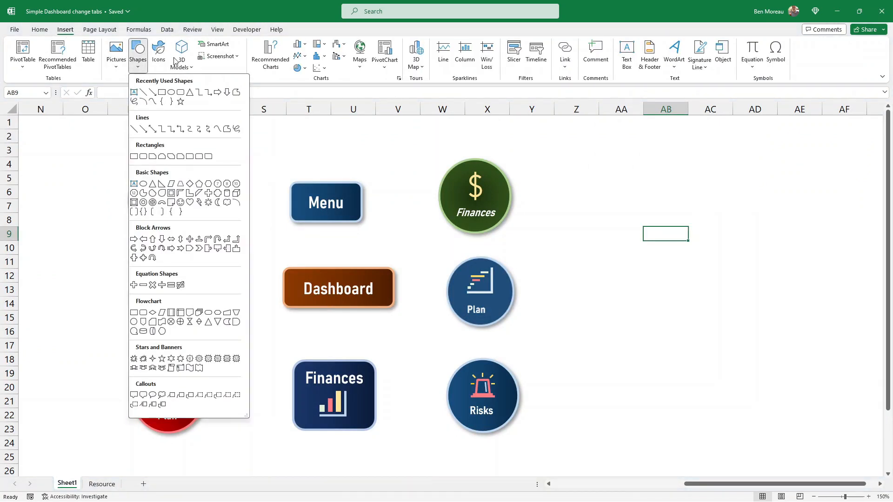
pyautogui.click(143, 183)
pyautogui.moveTo(615, 203); pyautogui.dragTo(681, 267)
pyautogui.click(700, 289)
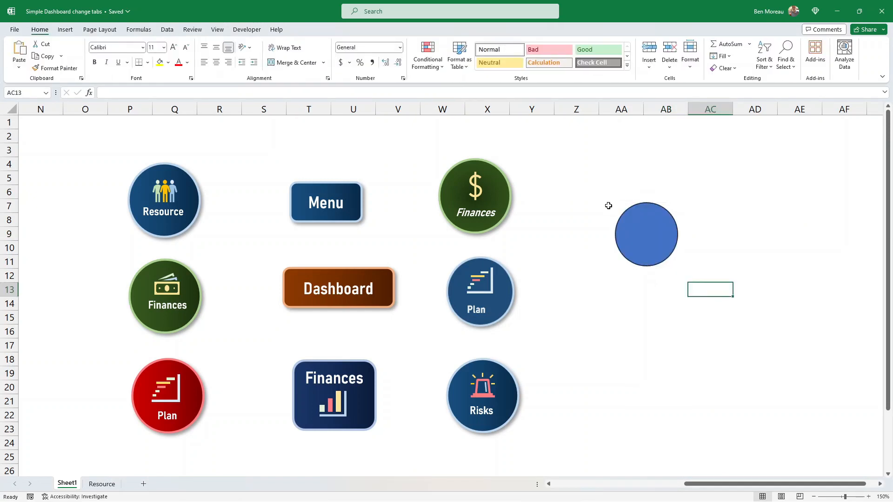
# Fill the circle with dark blue and apply a dark gradient variation.
pyautogui.click(634, 227)
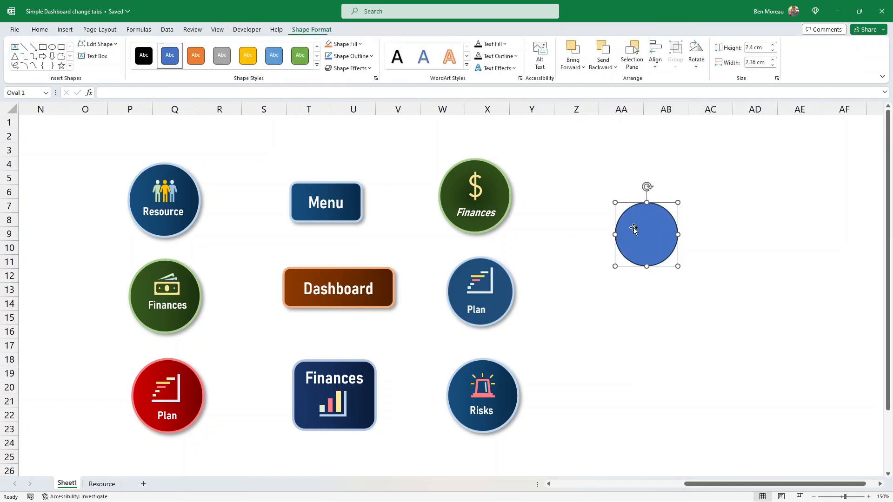
pyautogui.click(365, 45)
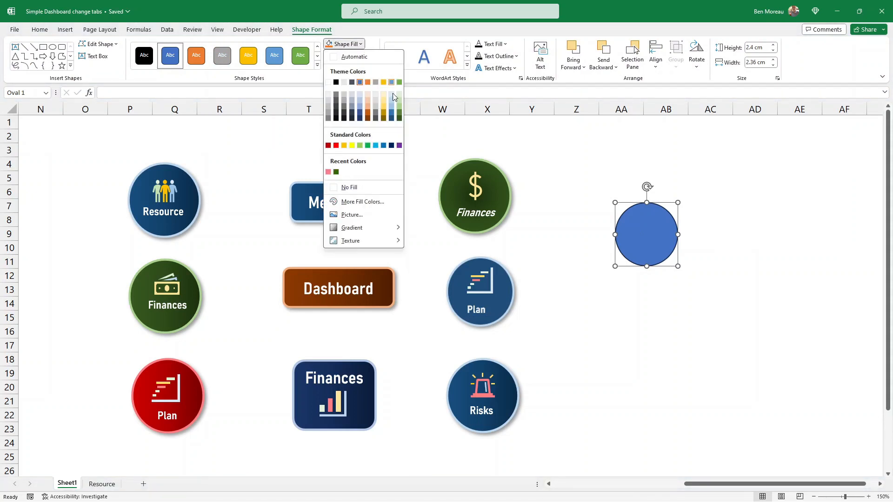
pyautogui.click(392, 119)
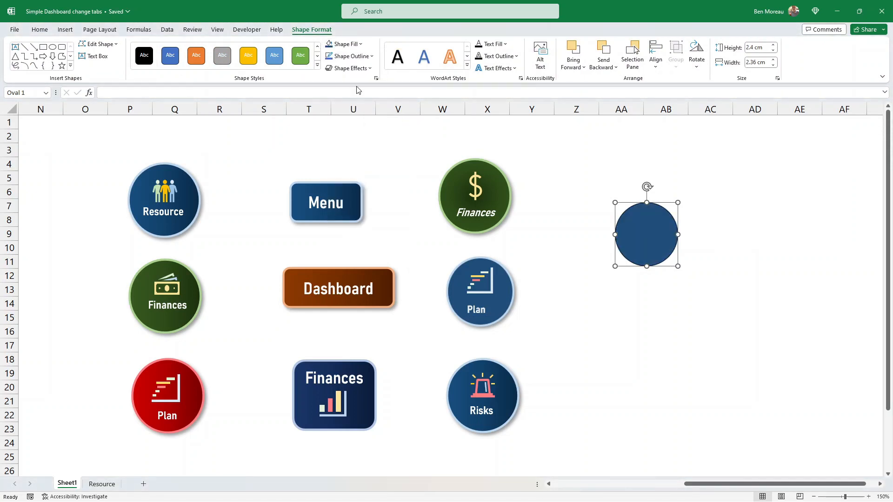
pyautogui.click(354, 44)
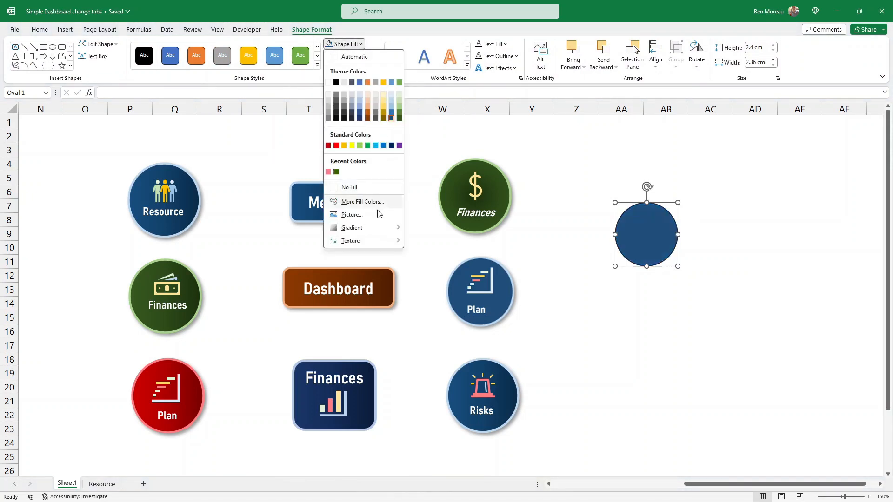
pyautogui.moveTo(381, 228)
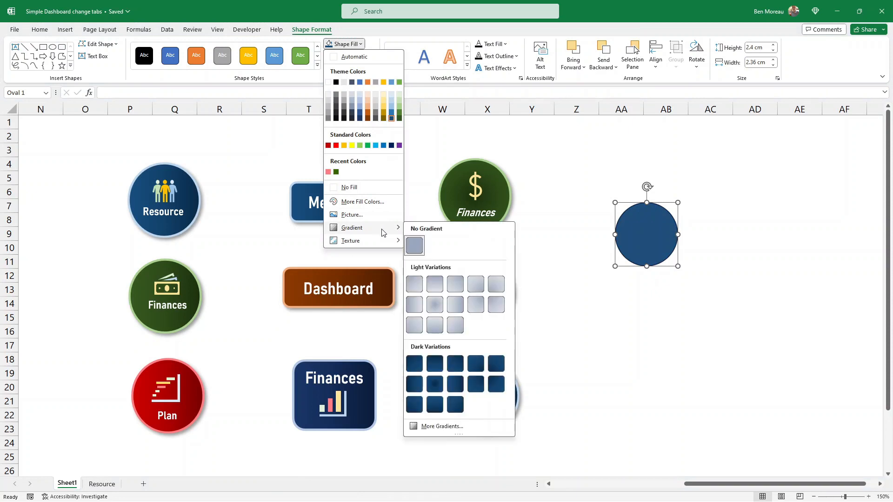
pyautogui.click(457, 385)
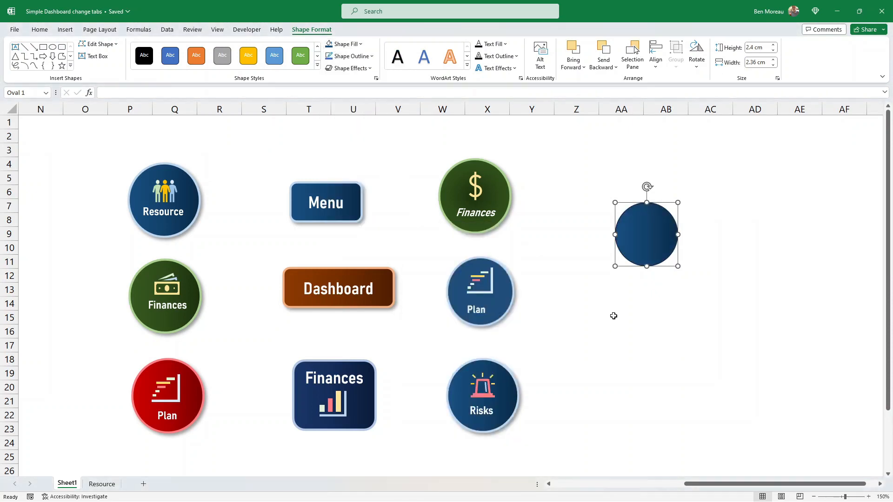
# Give the circle a 2¼ pt outline in a light blue-grey theme colour.
pyautogui.click(368, 56)
pyautogui.moveTo(380, 229)
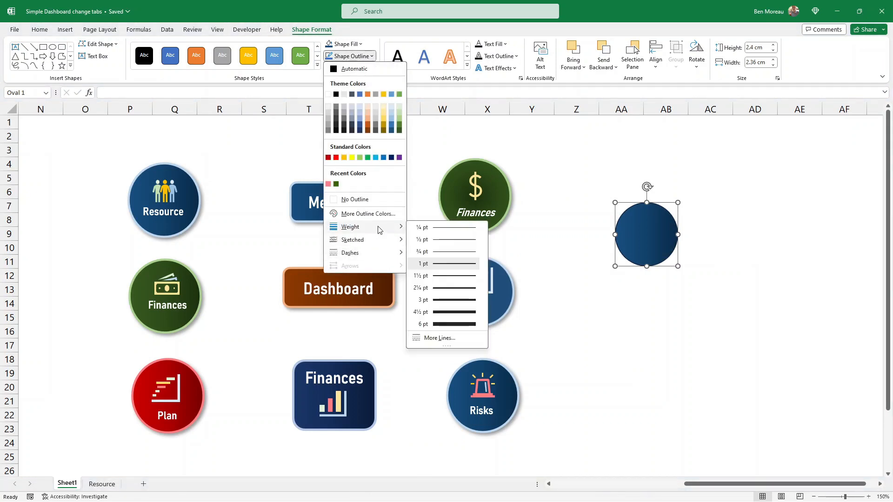
pyautogui.click(446, 291)
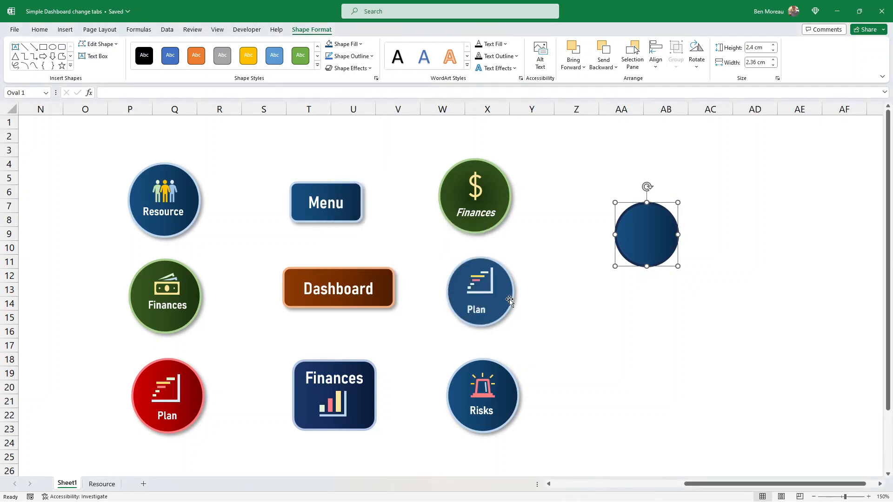
pyautogui.click(586, 244)
pyautogui.click(638, 232)
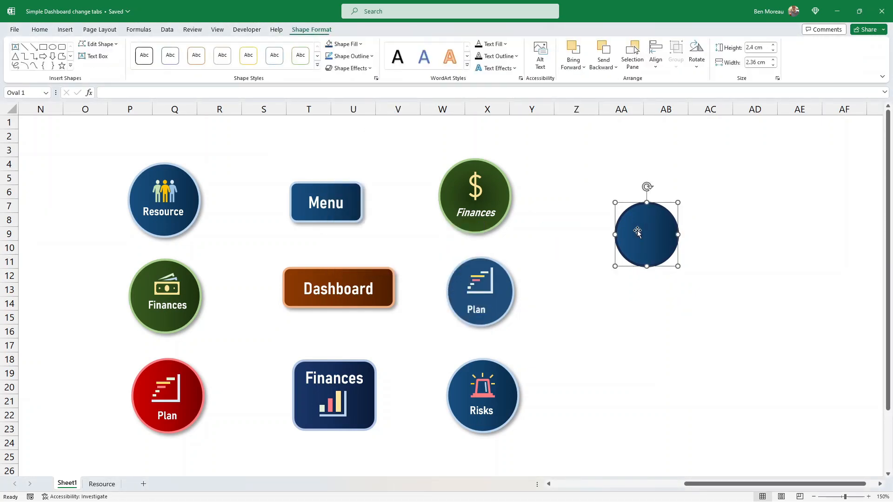
pyautogui.click(374, 59)
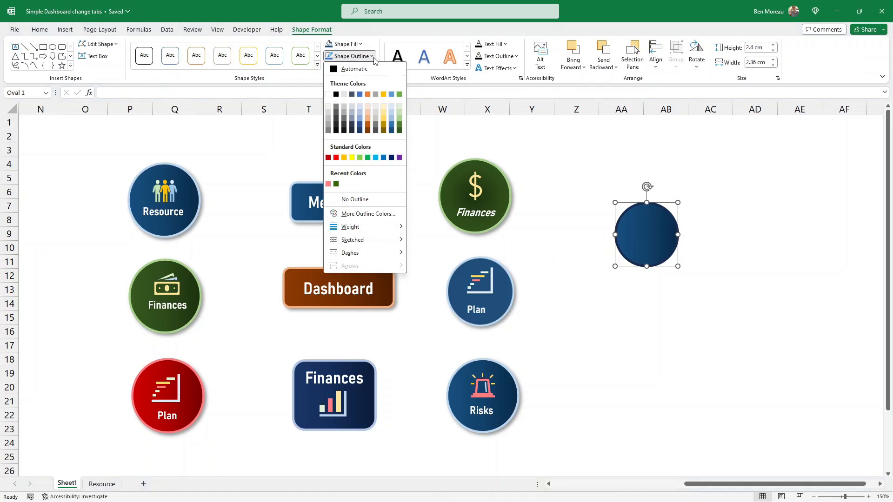
pyautogui.click(392, 118)
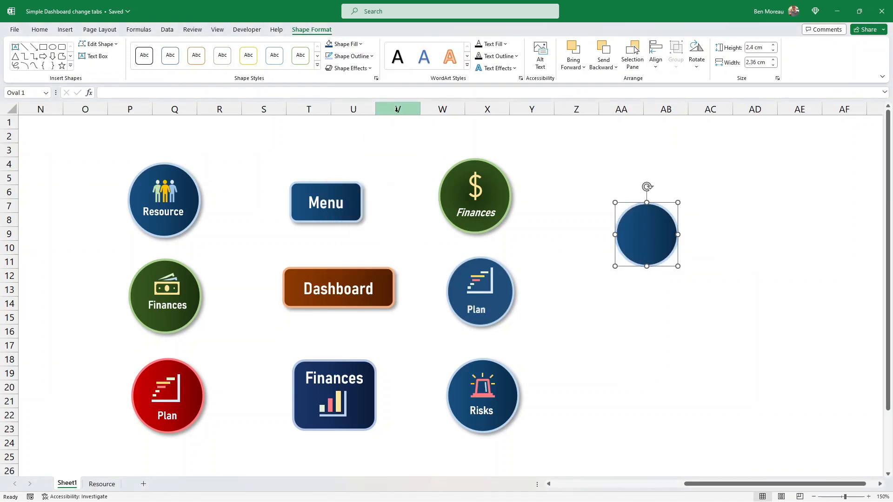
# Add a shadow effect to the circle.
pyautogui.click(370, 69)
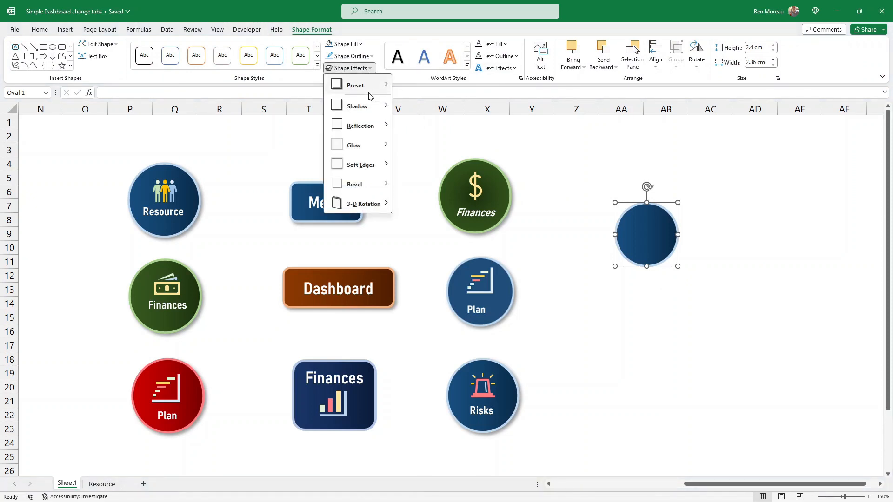
pyautogui.moveTo(369, 108)
pyautogui.click(404, 166)
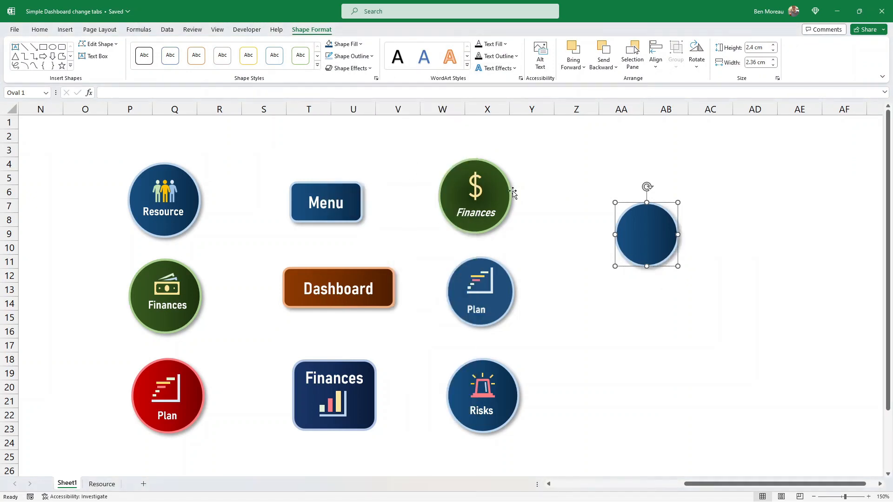
pyautogui.click(621, 311)
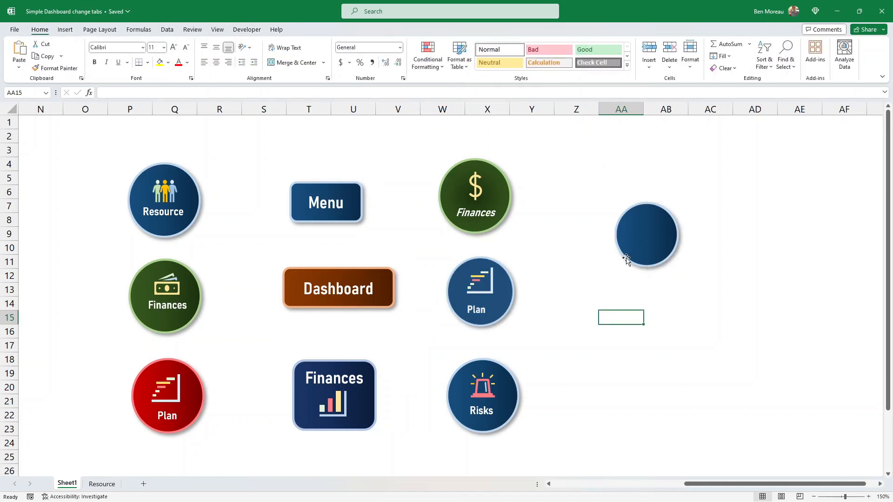
# Try to type text directly into the circle.
pyautogui.click(649, 243)
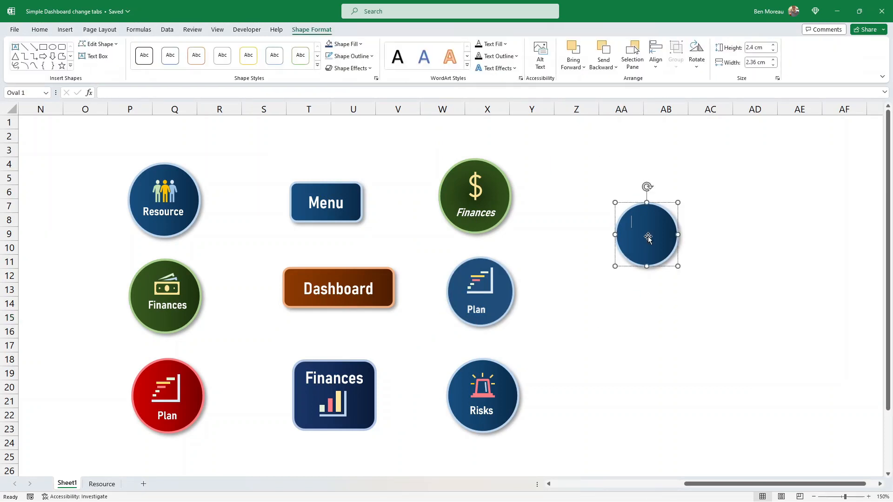
pyautogui.write('fdsdf')
pyautogui.click(576, 178)
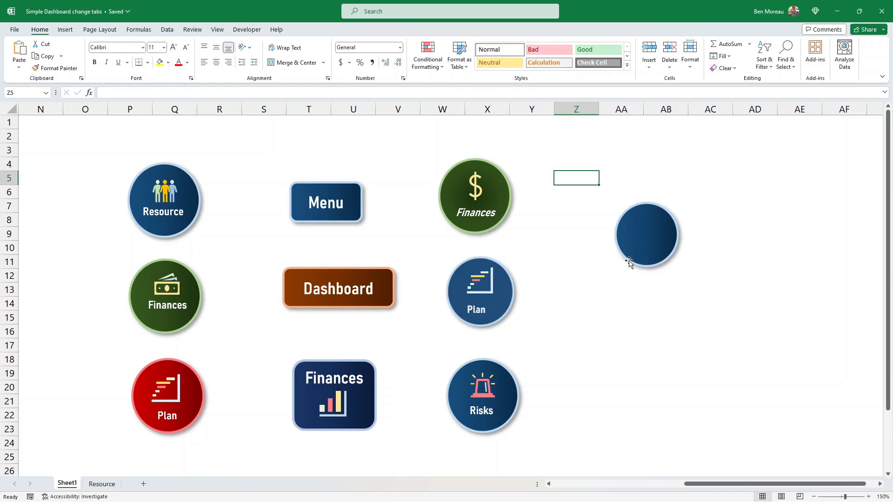
pyautogui.click(607, 288)
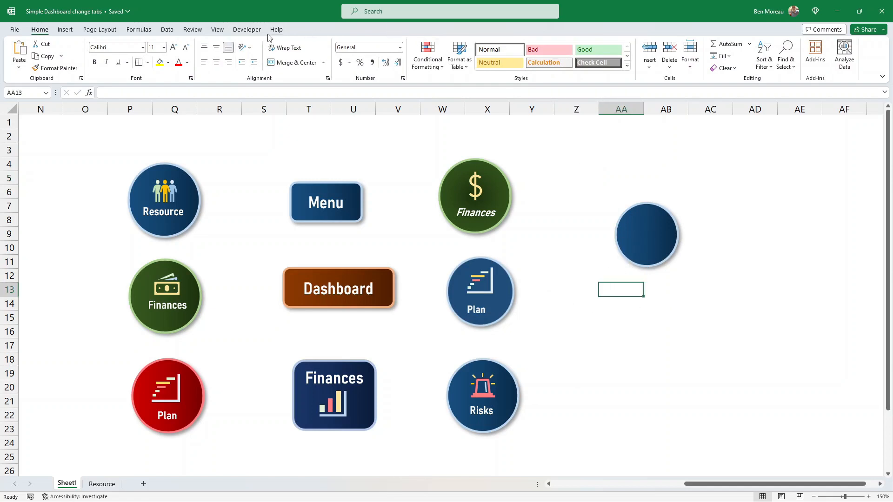
# Insert a text box above the circle reading Resources.
pyautogui.click(66, 31)
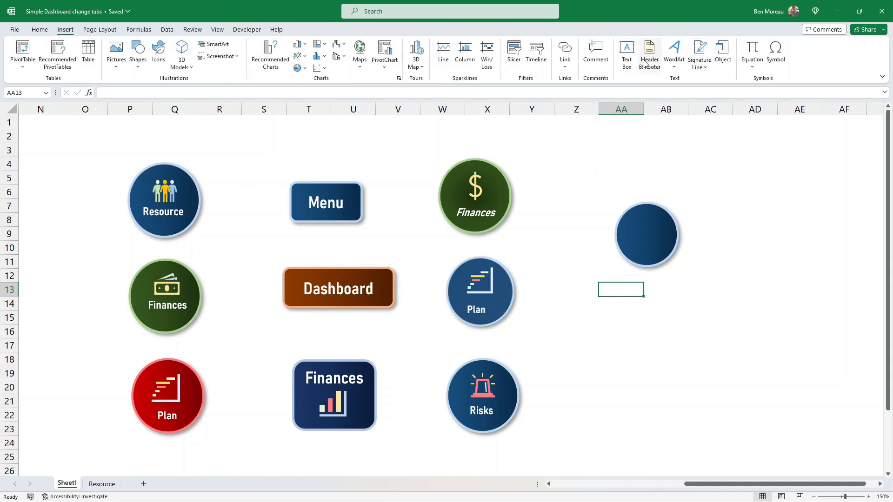
pyautogui.click(627, 53)
pyautogui.moveTo(626, 167); pyautogui.dragTo(711, 189)
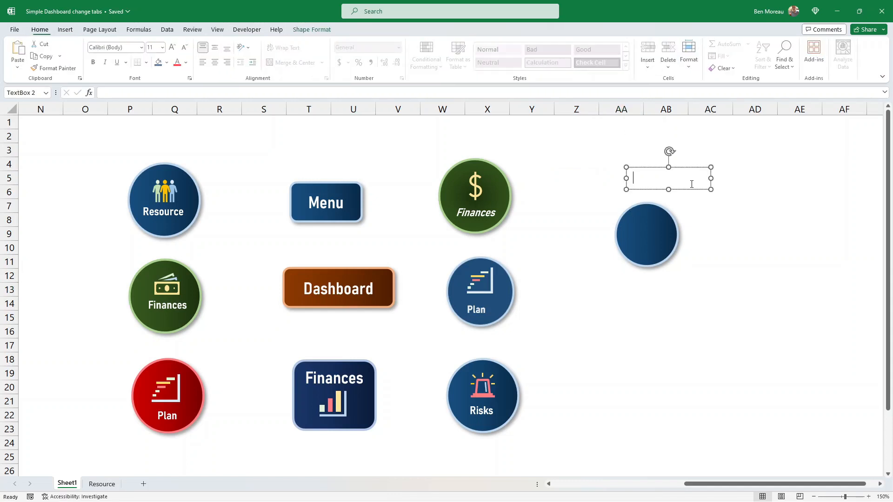
pyautogui.write('Resour')
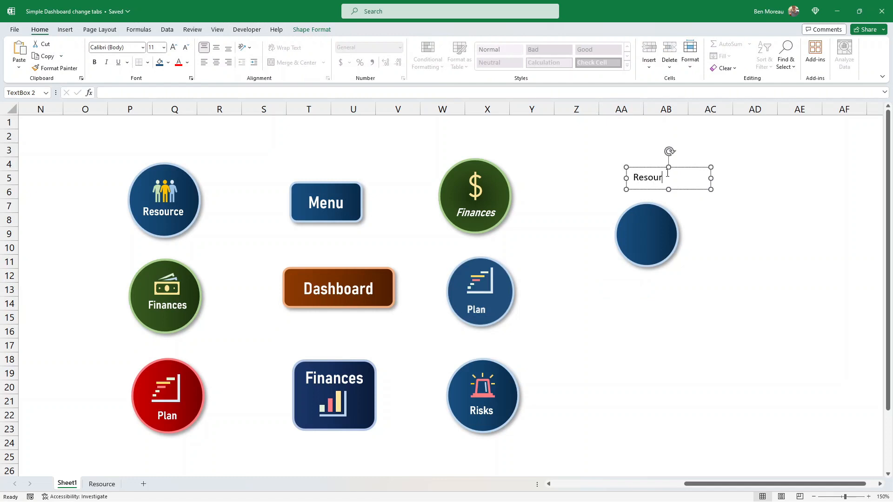
# Format the text box text white in Bahnschrift SemiBold SemiCondensed.
pyautogui.hotkey('ctrl', 'a')
pyautogui.click(188, 67)
pyautogui.click(183, 98)
pyautogui.click(141, 48)
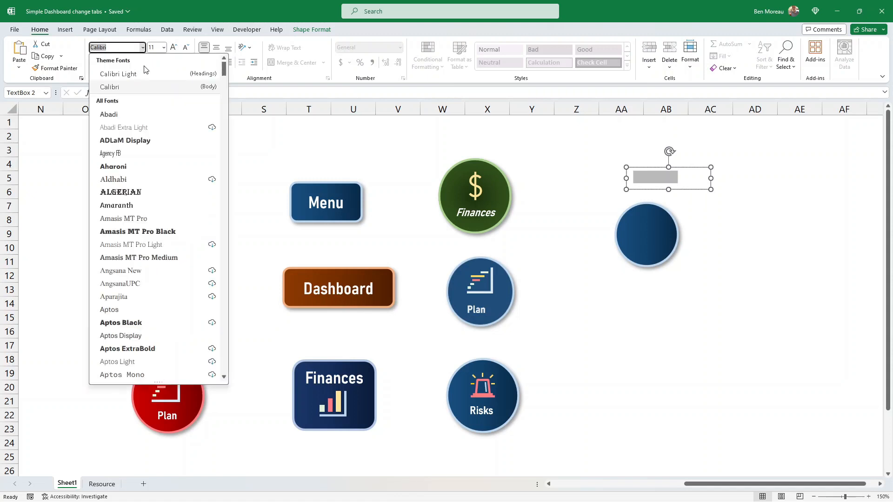
pyautogui.scroll(-5, 166, 176)
pyautogui.scroll(-3, 166, 175)
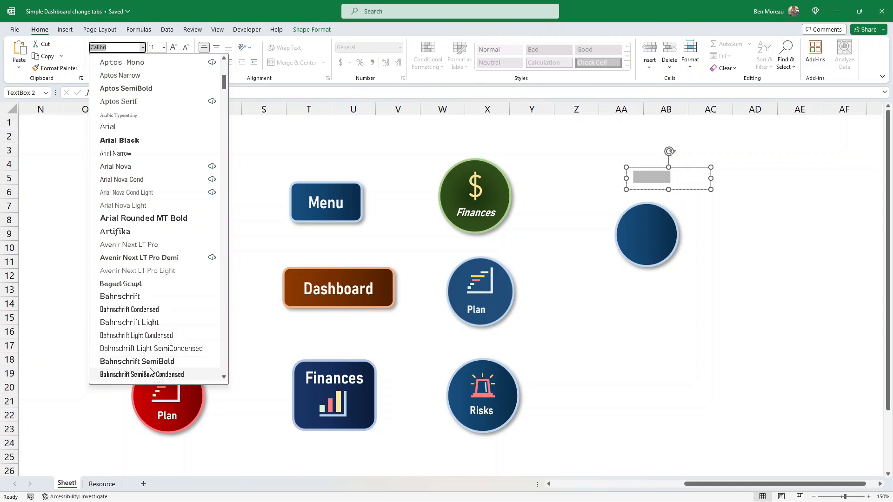
pyautogui.scroll(-2, 151, 369)
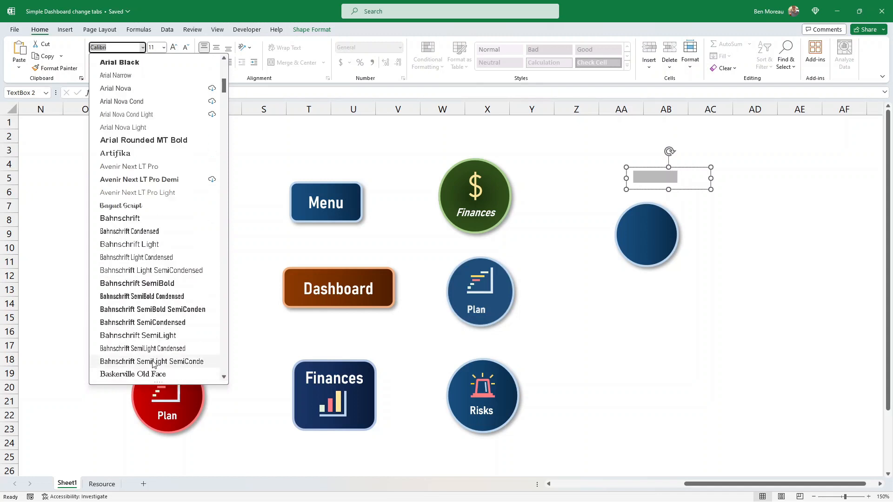
pyautogui.click(158, 309)
# Move the text box onto the circle and set its fill to No Fill.
pyautogui.moveTo(702, 187); pyautogui.dragTo(692, 251)
pyautogui.click(318, 30)
pyautogui.click(361, 44)
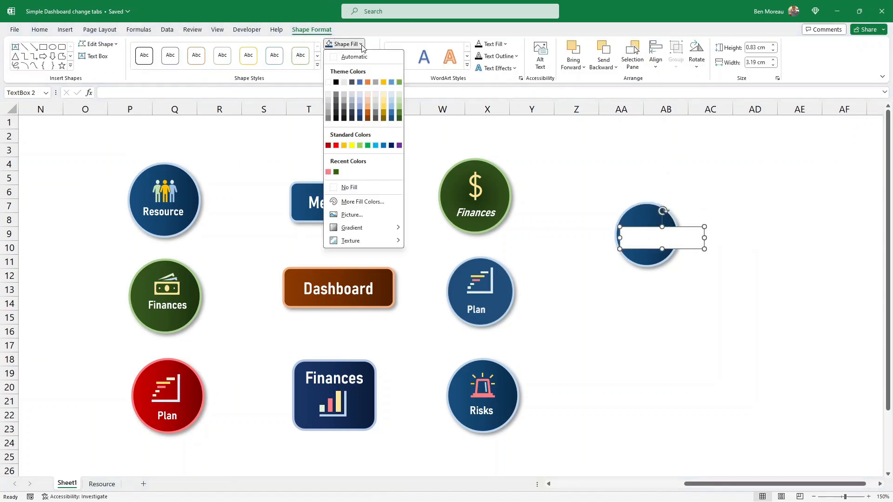
pyautogui.click(368, 188)
pyautogui.click(702, 301)
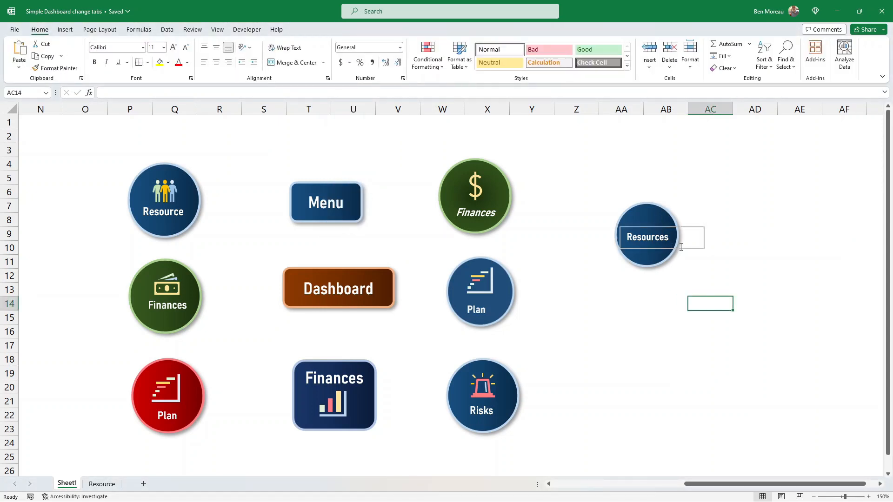
# Remove the text box's outline.
pyautogui.click(693, 248)
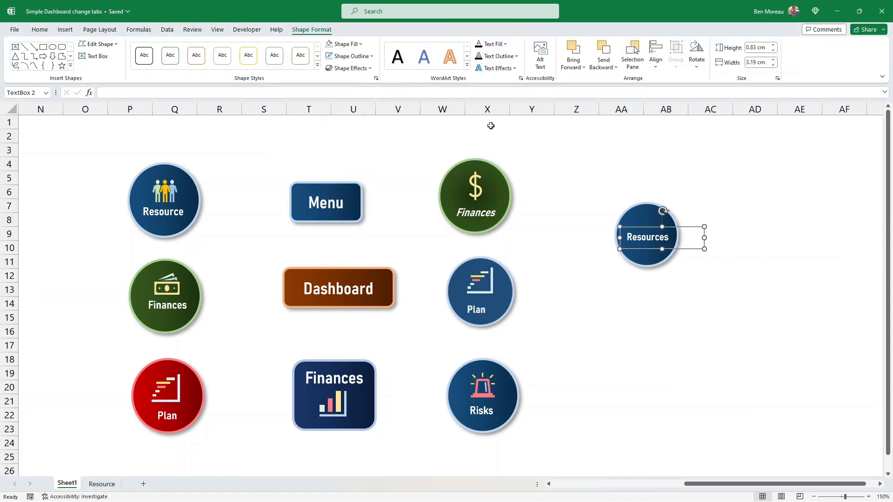
pyautogui.click(352, 56)
pyautogui.click(367, 199)
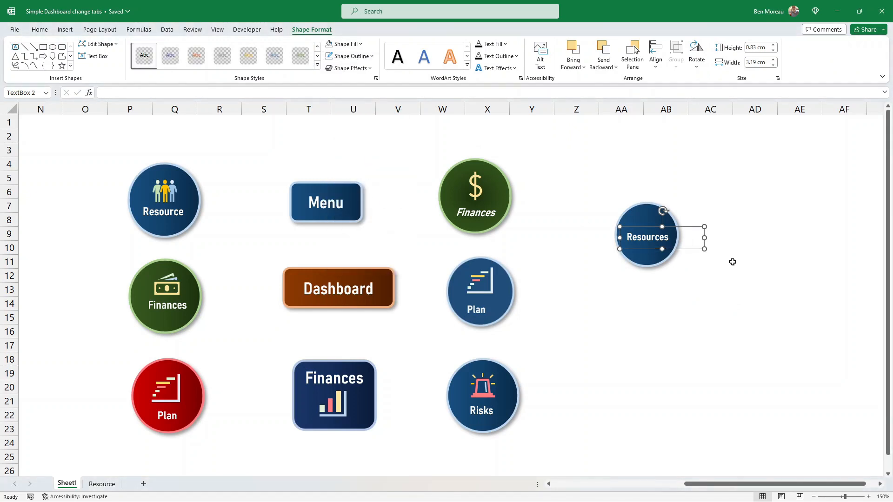
pyautogui.click(693, 268)
# Nudge the text box slightly lower to centre the label on the circle.
pyautogui.click(646, 237)
pyautogui.moveTo(682, 250); pyautogui.dragTo(681, 253)
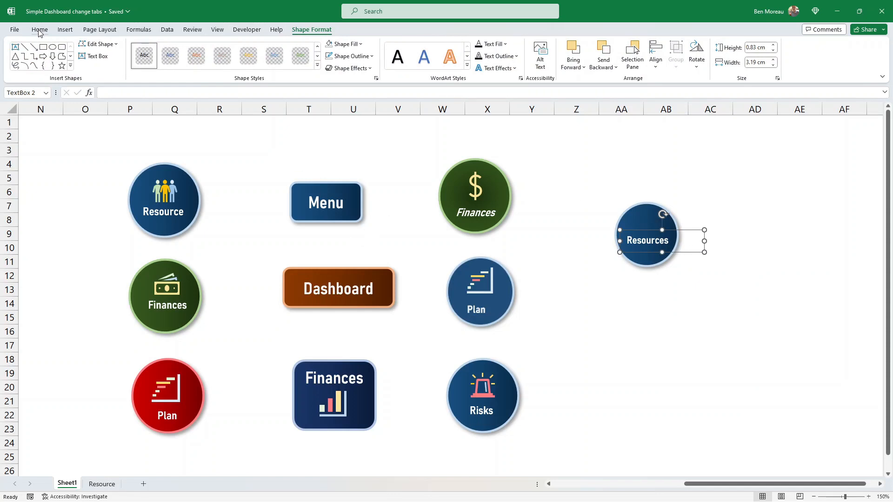
# Insert a stock icon of three people found by searching the icon library for people.
pyautogui.click(65, 29)
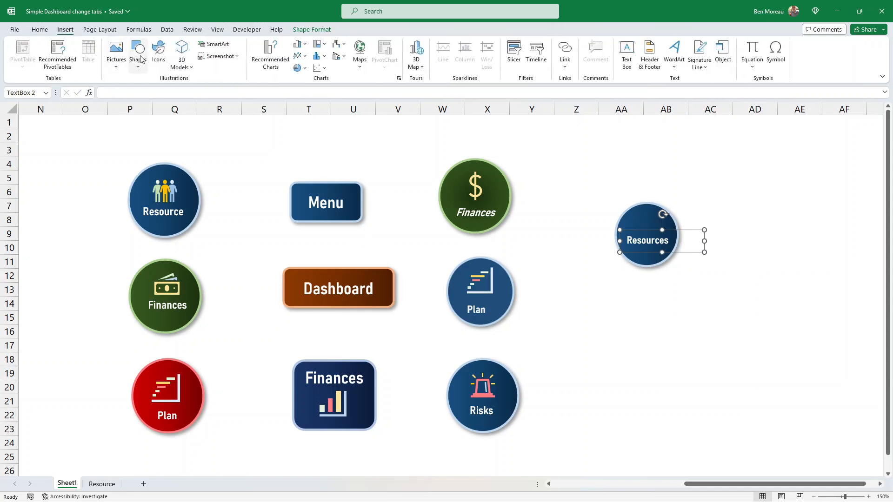
pyautogui.click(158, 51)
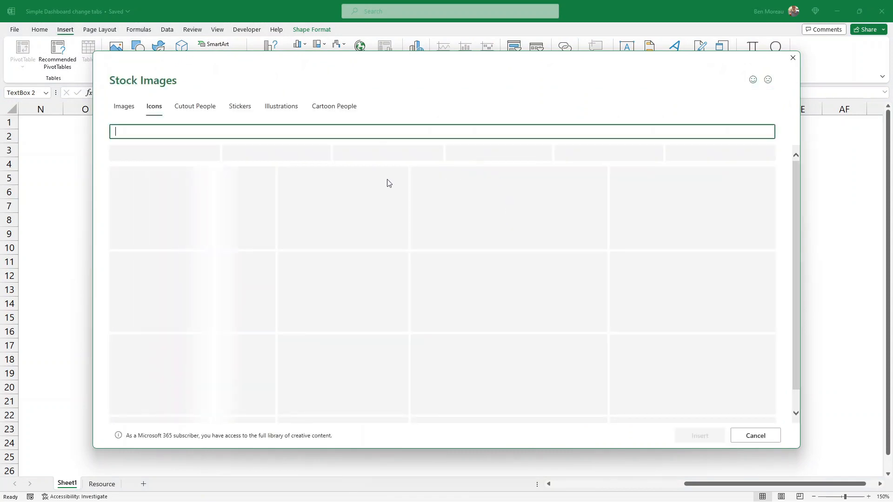
pyautogui.moveTo(442, 60); pyautogui.dragTo(476, 117)
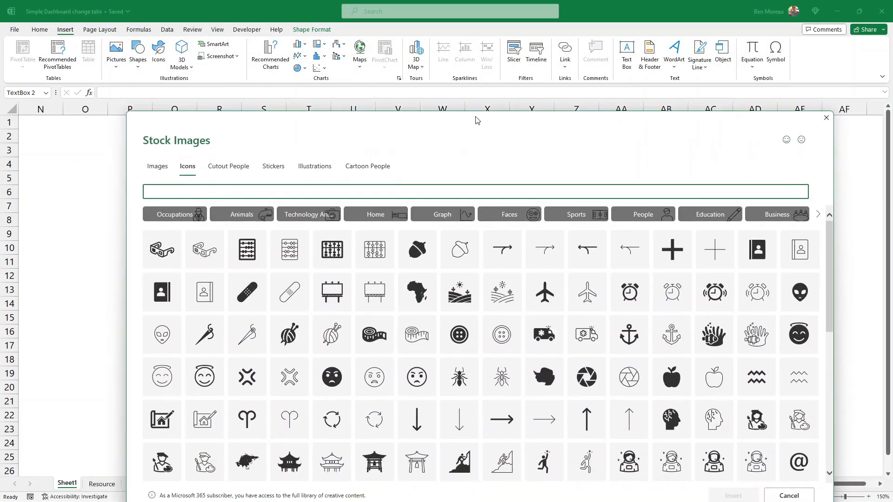
pyautogui.write('people')
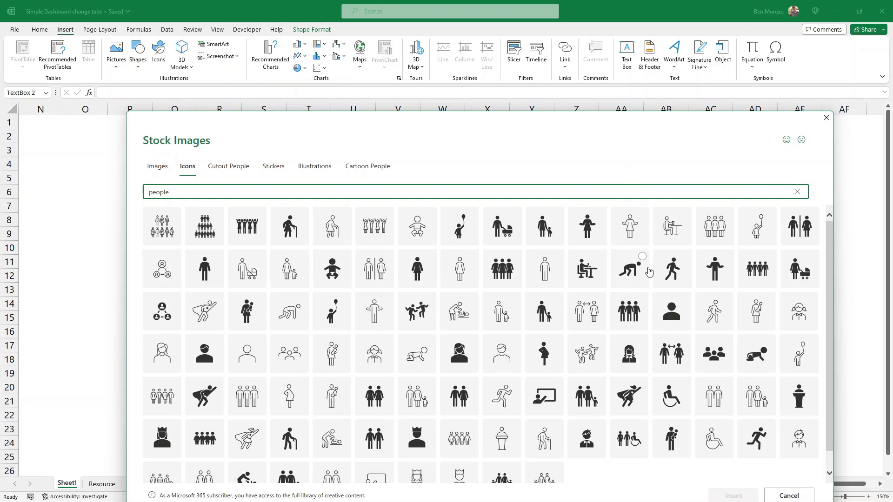
pyautogui.click(633, 317)
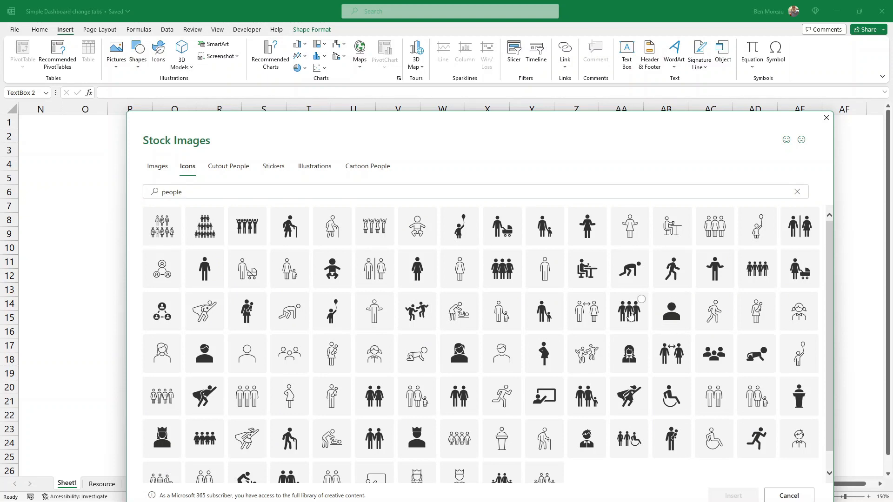
pyautogui.click(733, 496)
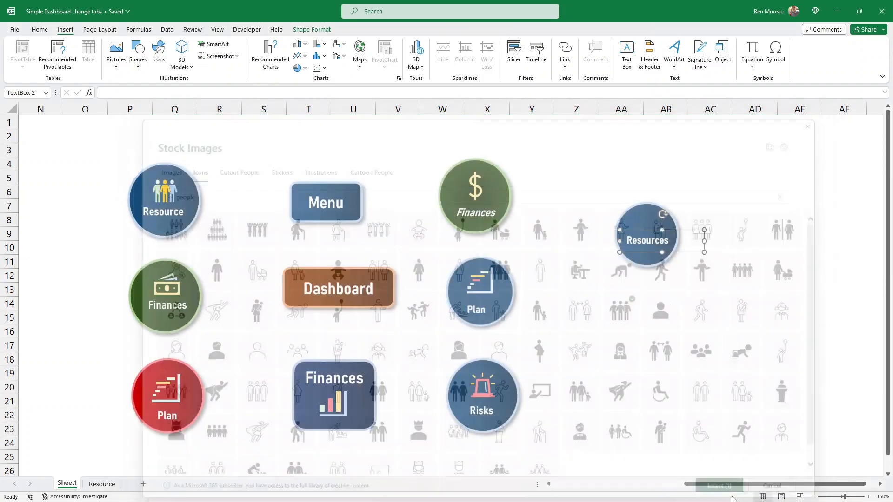
# Move the people icon below the button and convert it to an editable shape.
pyautogui.moveTo(755, 335); pyautogui.dragTo(672, 332)
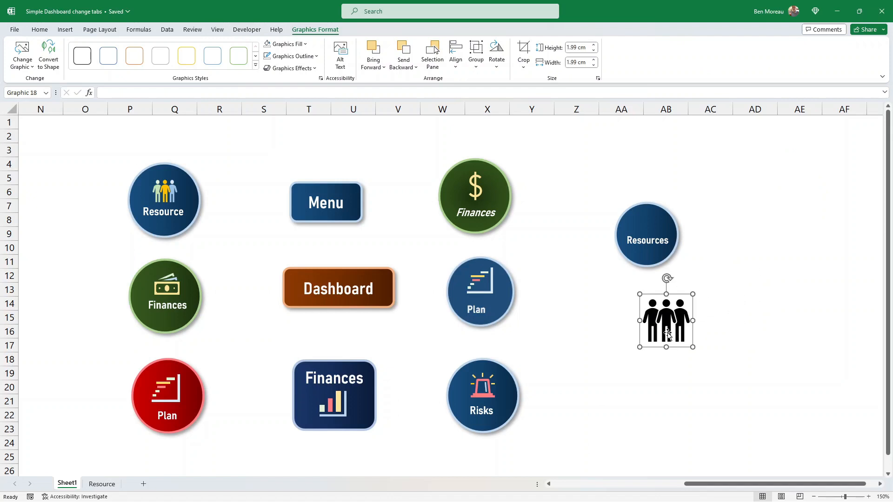
pyautogui.rightClick(667, 327)
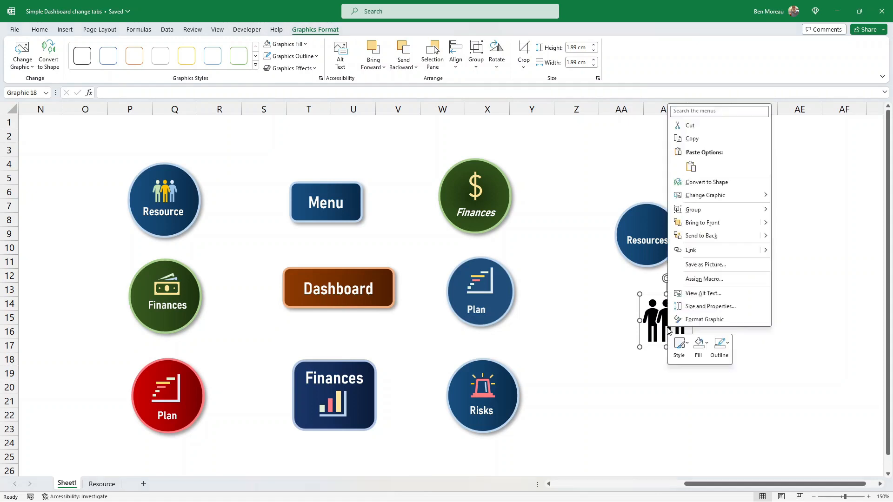
pyautogui.click(717, 183)
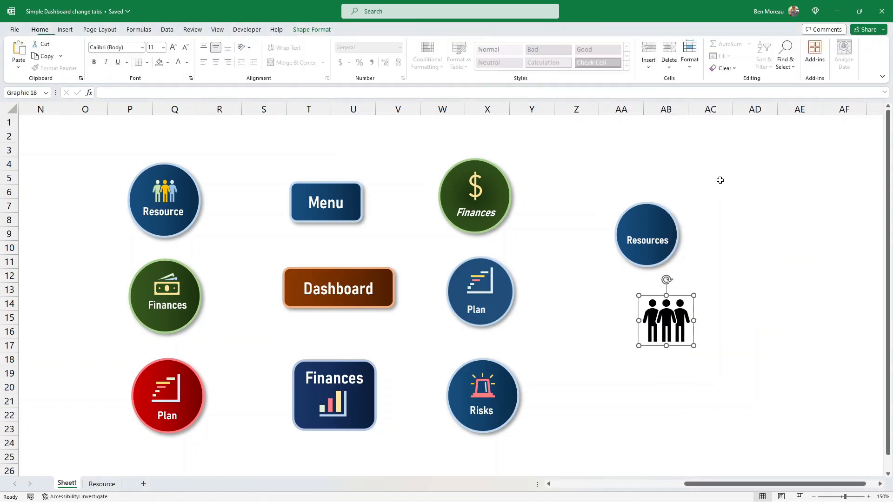
# Fill the middle figure's head orange.
pyautogui.click(716, 315)
pyautogui.click(668, 321)
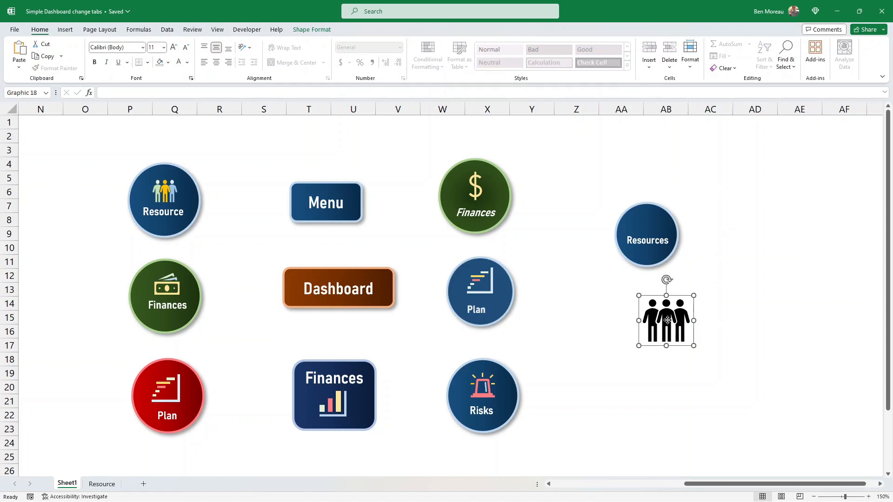
pyautogui.click(685, 329)
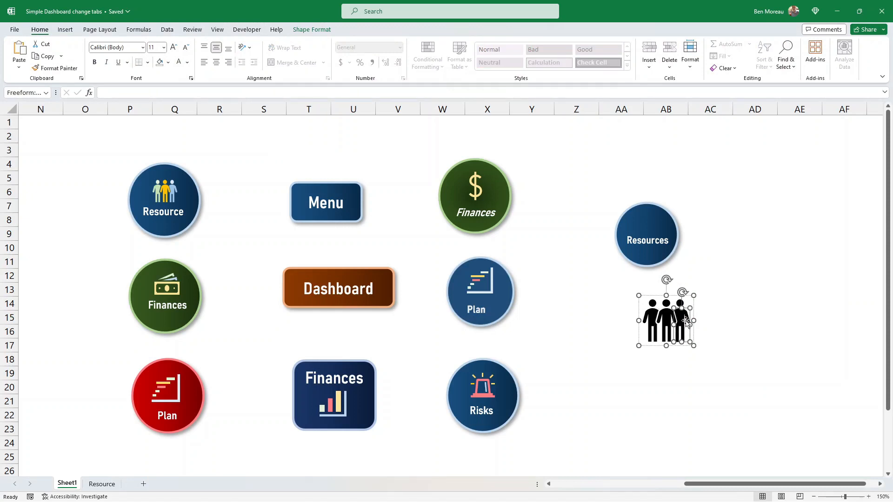
pyautogui.click(667, 303)
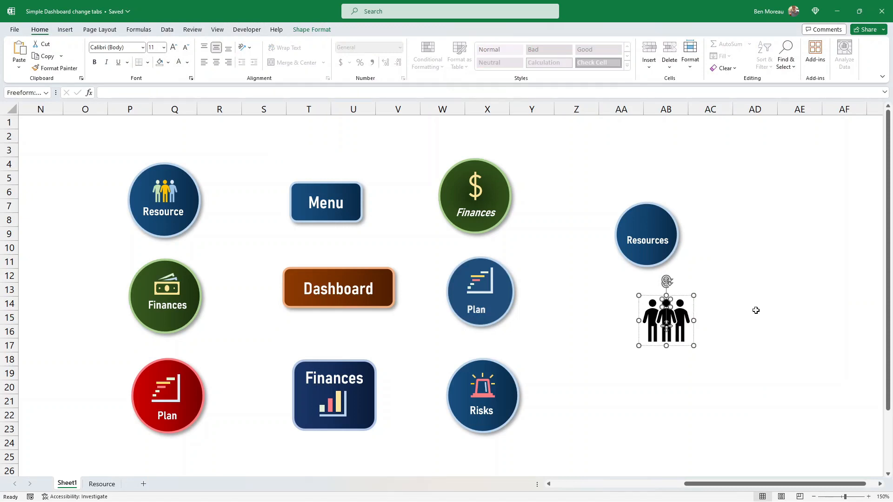
pyautogui.click(169, 63)
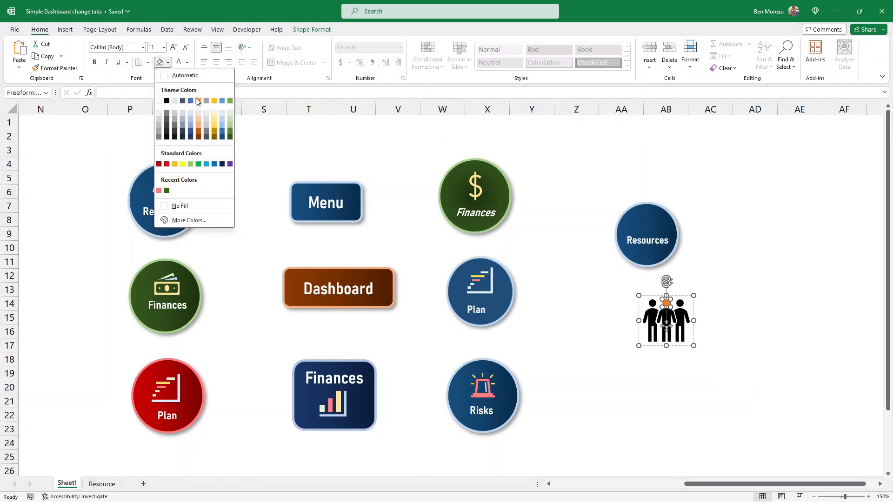
pyautogui.click(197, 101)
# Fill the middle figure's body a light orange shade.
pyautogui.click(717, 287)
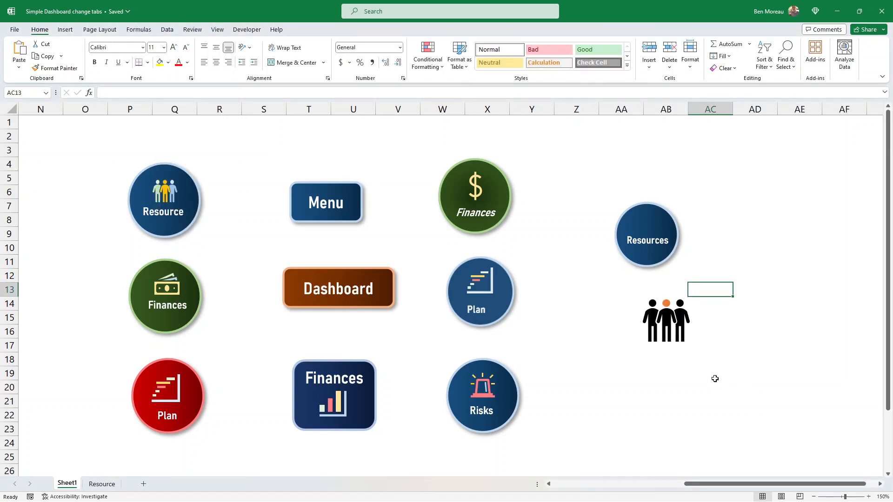
pyautogui.click(666, 322)
pyautogui.click(667, 322)
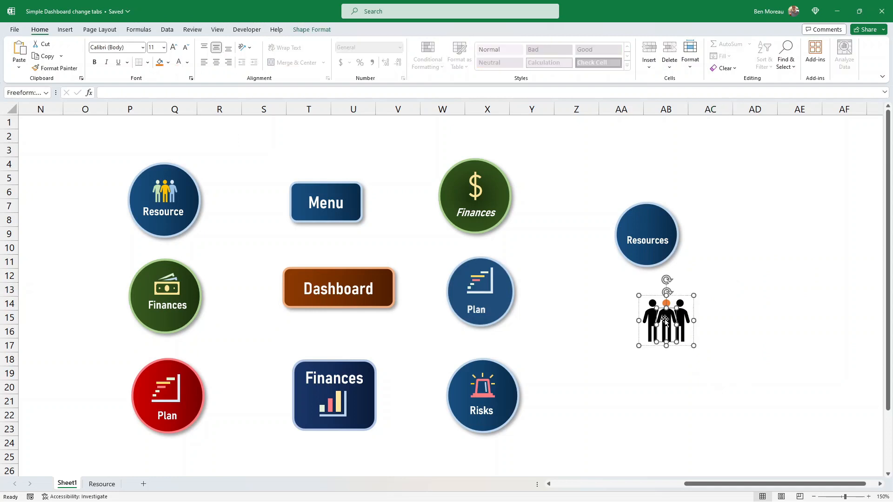
pyautogui.click(160, 62)
pyautogui.click(169, 64)
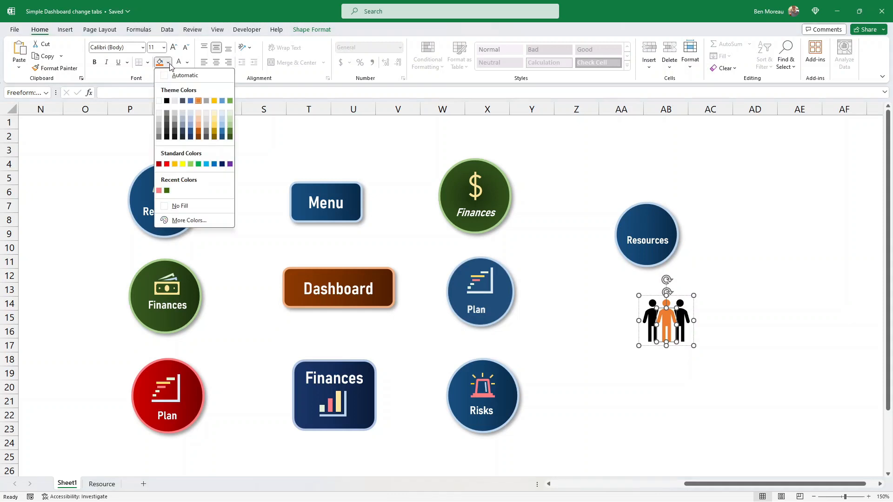
pyautogui.click(200, 122)
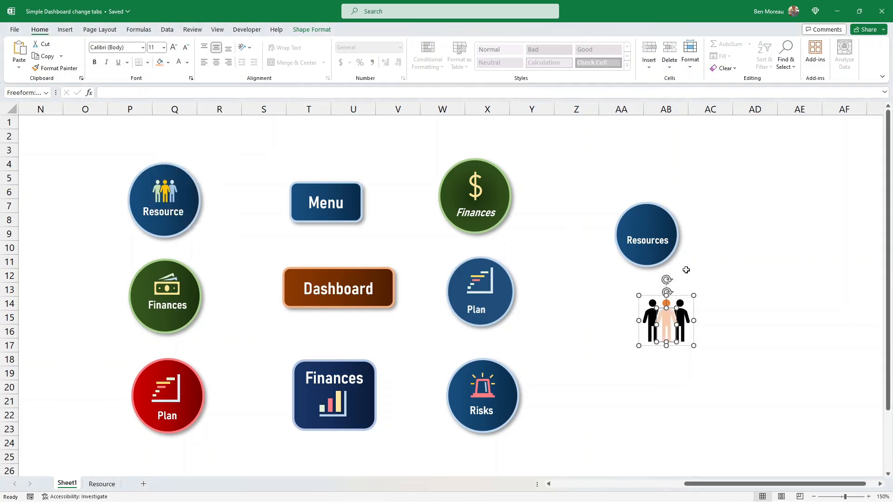
# Fill the right-hand figure a light green shade.
pyautogui.click(735, 265)
pyautogui.click(676, 301)
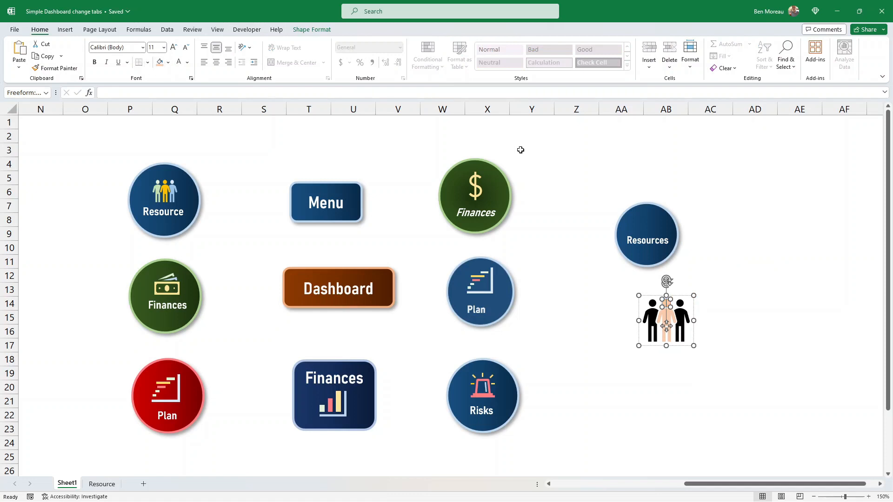
pyautogui.click(682, 328)
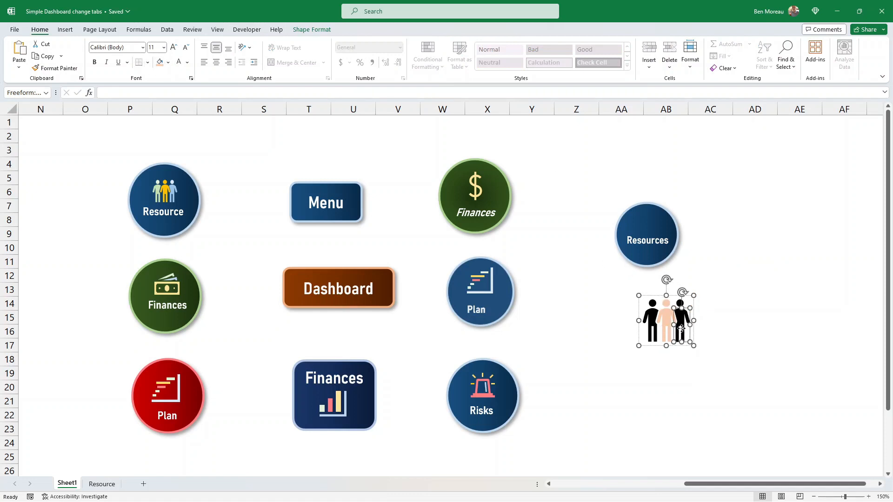
pyautogui.click(168, 63)
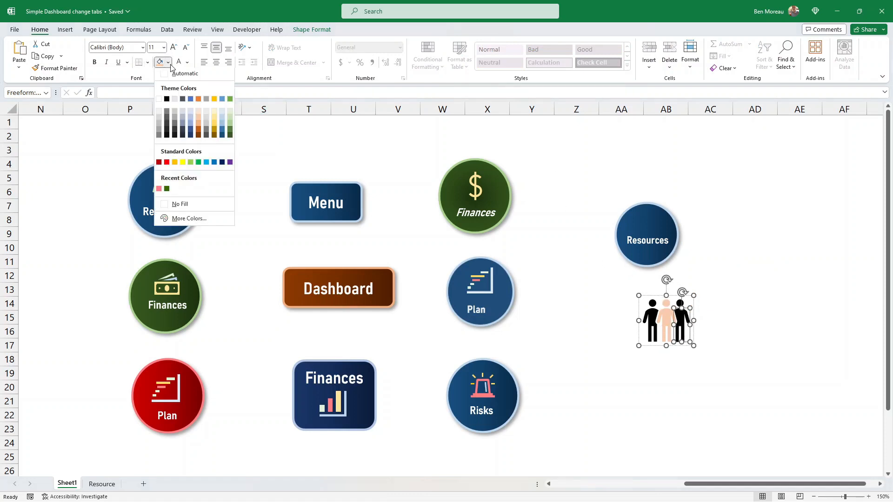
pyautogui.click(228, 110)
# Fill the left-hand figure a light blue shade.
pyautogui.click(681, 304)
pyautogui.click(652, 316)
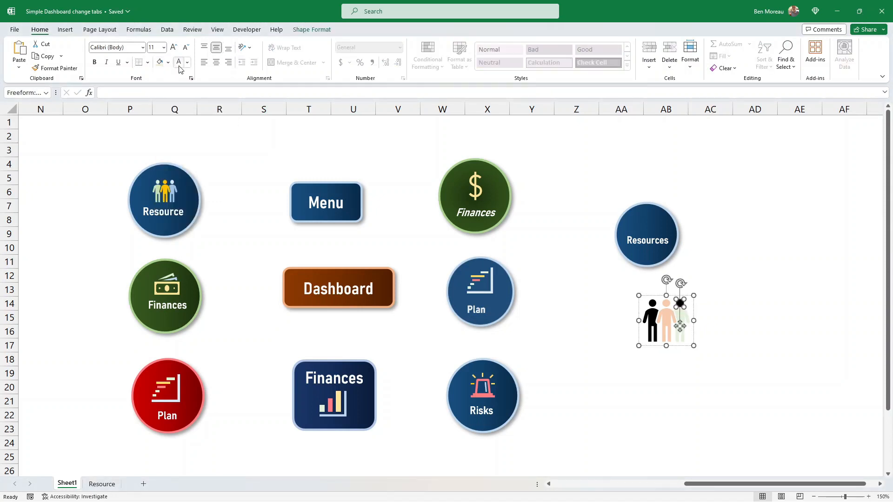
pyautogui.click(169, 63)
pyautogui.click(222, 111)
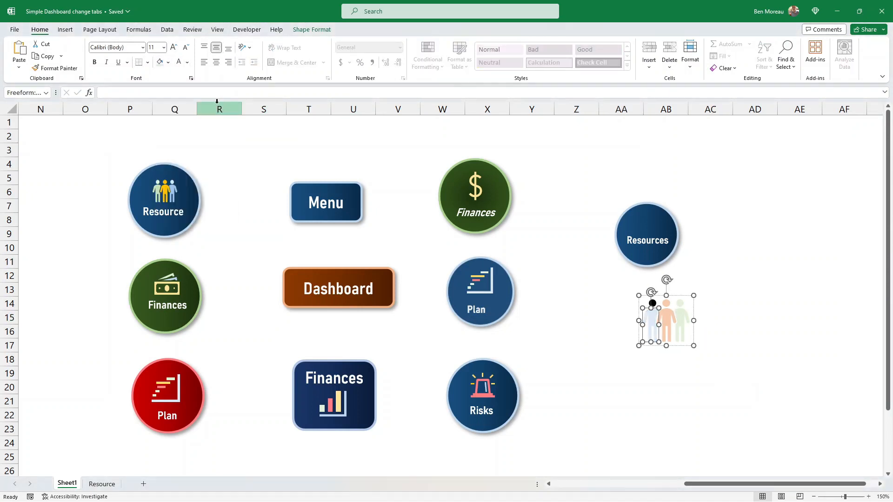
# Move the recoloured people icon onto the circle above the Resources label.
pyautogui.click(583, 190)
pyautogui.click(680, 346)
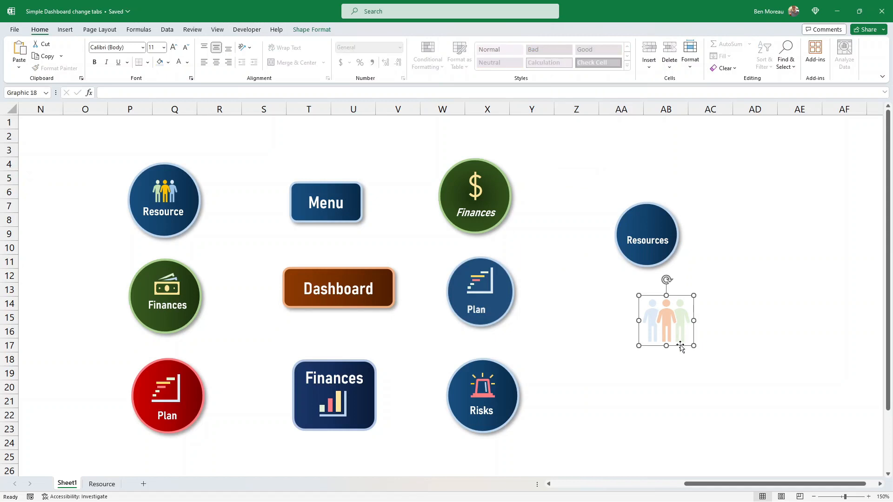
pyautogui.moveTo(679, 346); pyautogui.dragTo(641, 226)
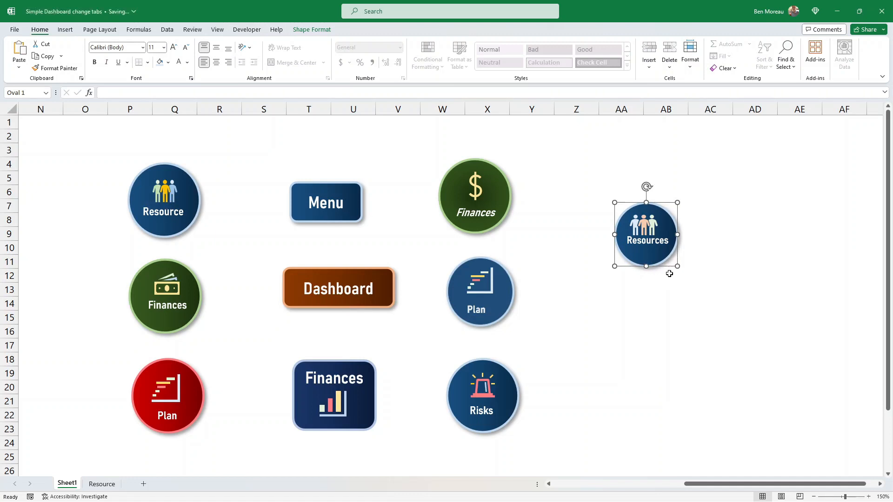
# Adjust the circle's size slightly so it frames the icon and label.
pyautogui.moveTo(667, 266); pyautogui.dragTo(666, 265)
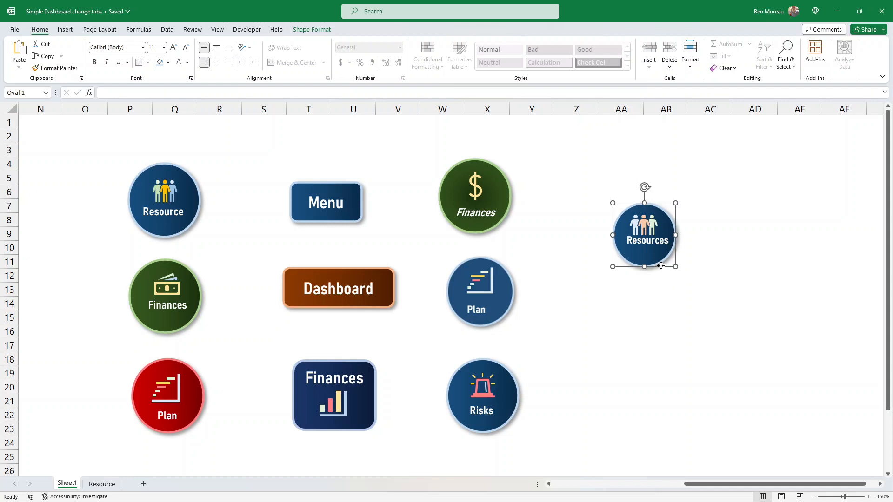
pyautogui.moveTo(661, 265); pyautogui.dragTo(661, 265)
pyautogui.click(677, 288)
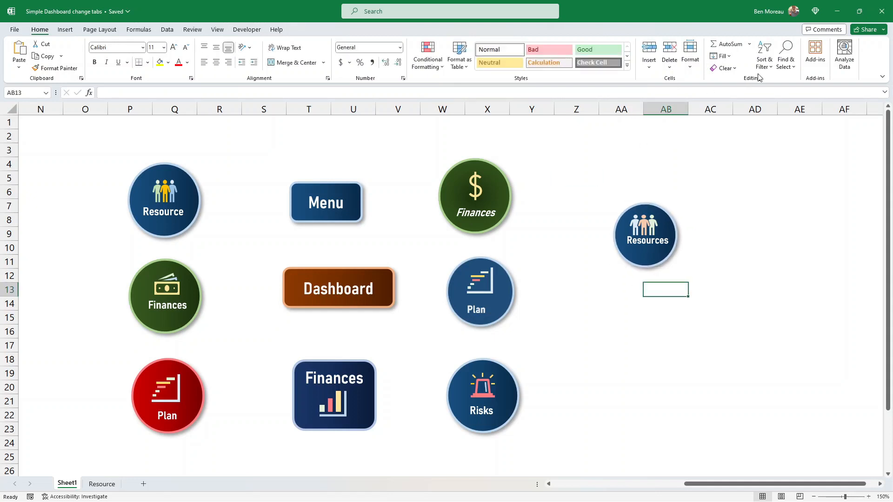
# Select the circle, label and icon together and group them.
pyautogui.click(786, 58)
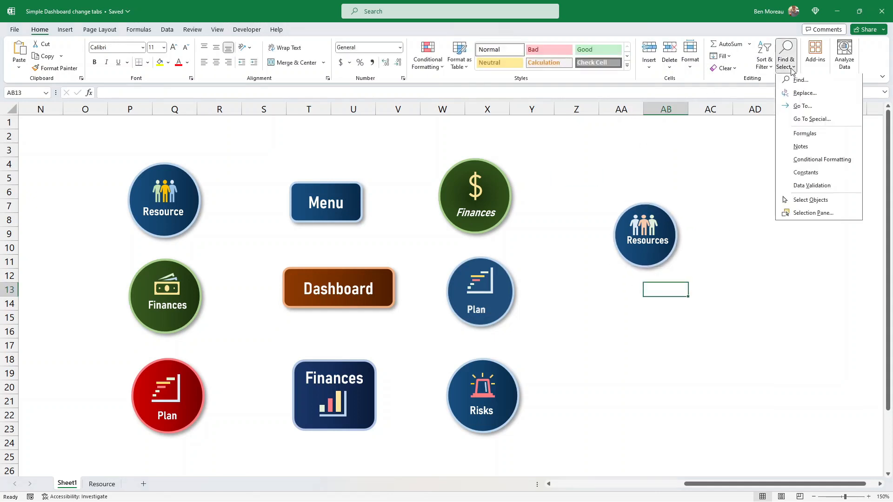
pyautogui.click(813, 202)
pyautogui.moveTo(585, 173); pyautogui.dragTo(754, 325)
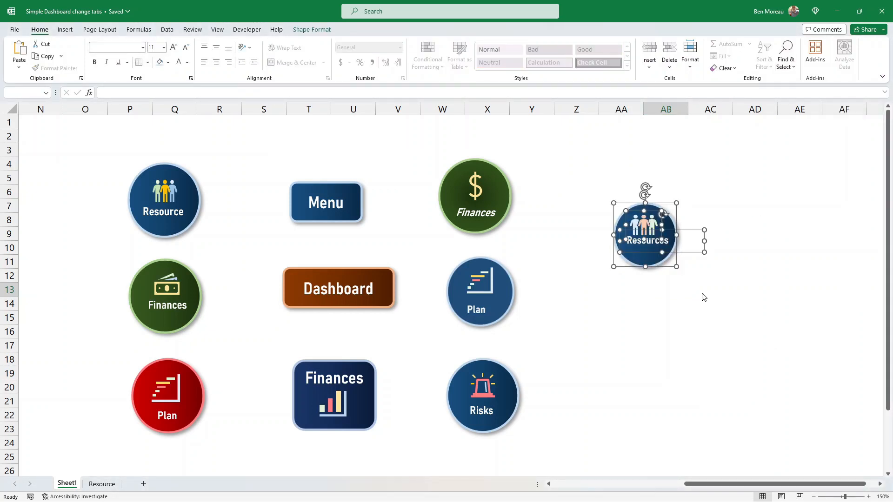
pyautogui.click(317, 30)
pyautogui.click(676, 56)
pyautogui.click(693, 83)
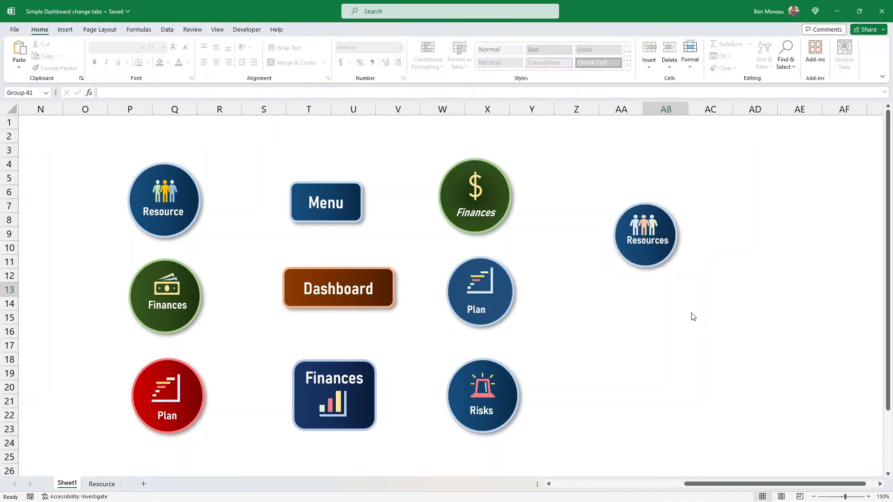
# Try nudging the label and circle slightly within the group, then undo the last two changes.
pyautogui.click(645, 258)
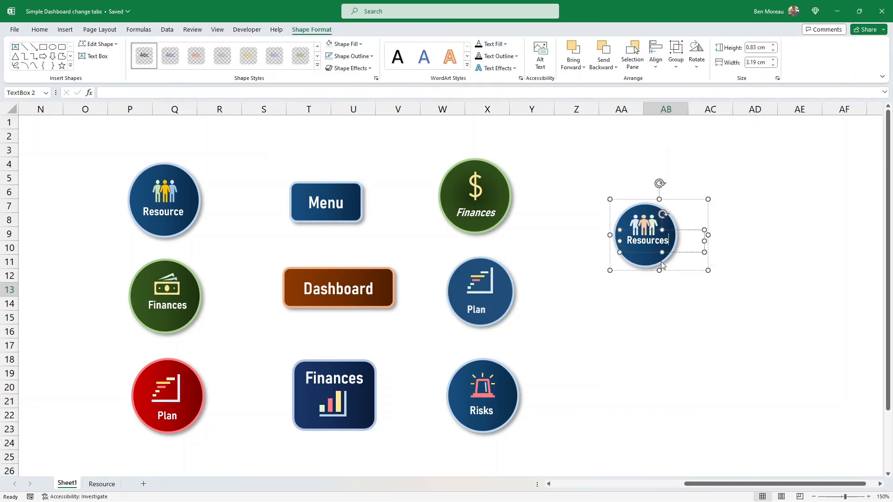
pyautogui.click(693, 278)
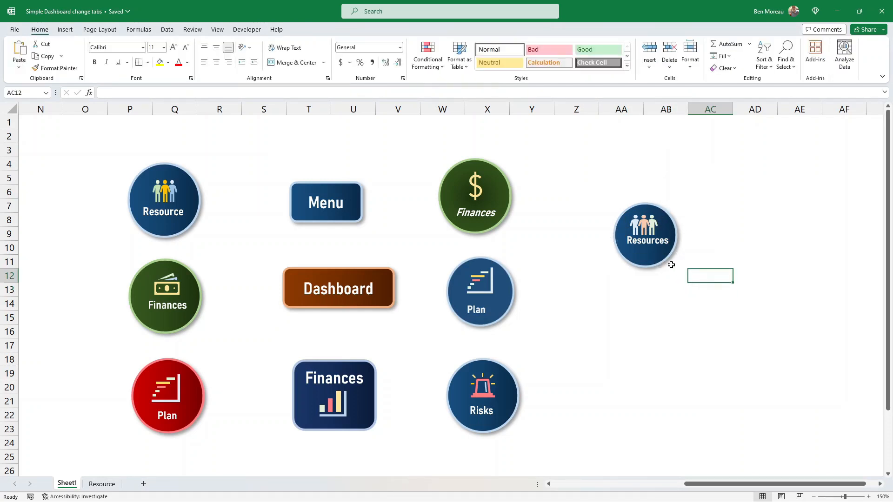
pyautogui.click(659, 241)
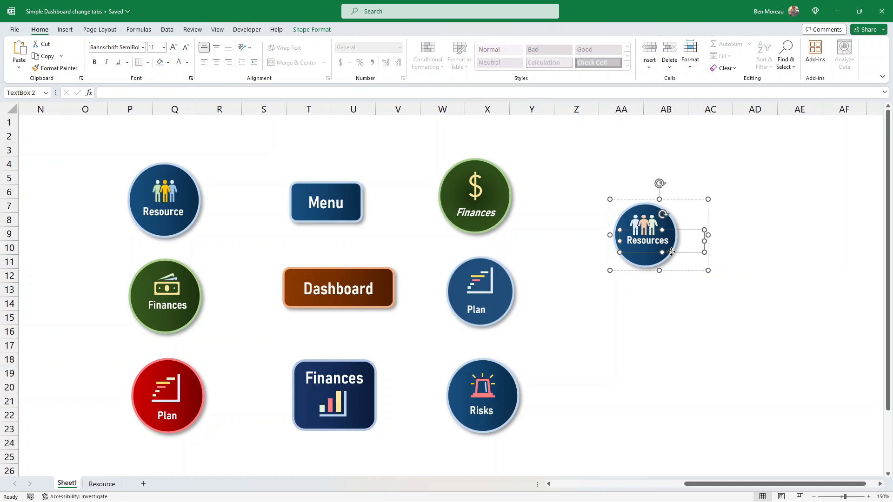
pyautogui.moveTo(671, 254); pyautogui.dragTo(671, 259)
pyautogui.click(650, 221)
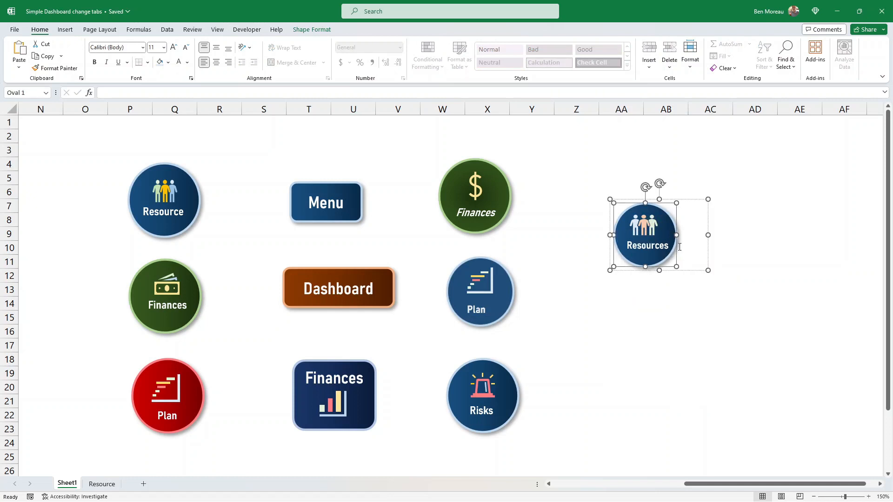
pyautogui.moveTo(677, 255); pyautogui.dragTo(674, 257)
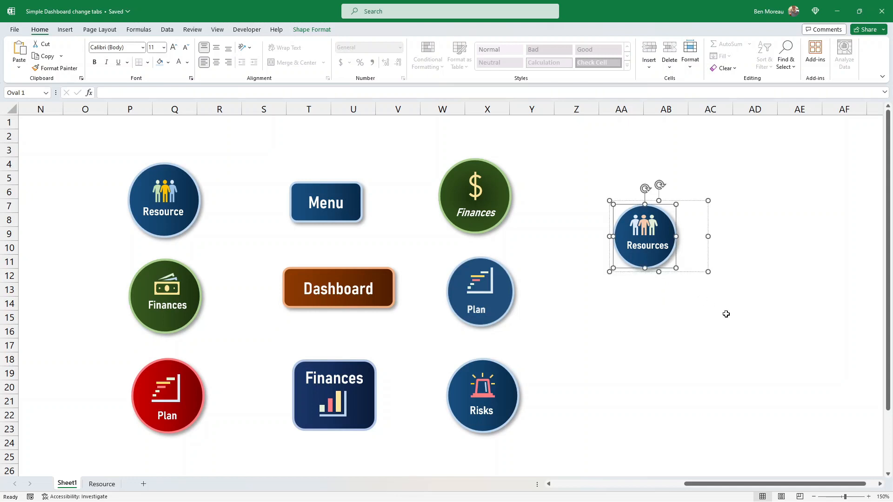
pyautogui.click(730, 320)
pyautogui.hotkey('ctrl', 'z')
pyautogui.hotkey('ctrl', 'z')
# Add a hyperlink to the grouped Resources button pointing to the Resource sheet within this document.
pyautogui.rightClick(647, 240)
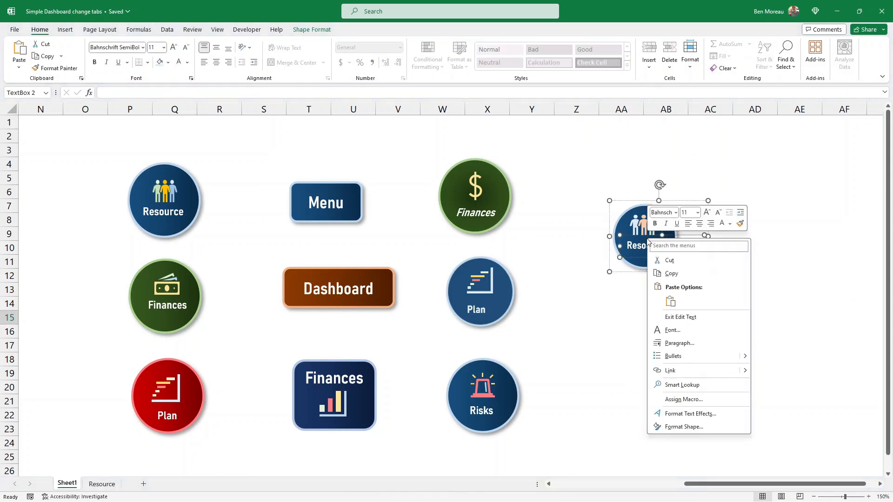
pyautogui.click(631, 271)
pyautogui.rightClick(632, 272)
pyautogui.moveTo(676, 347)
pyautogui.click(660, 390)
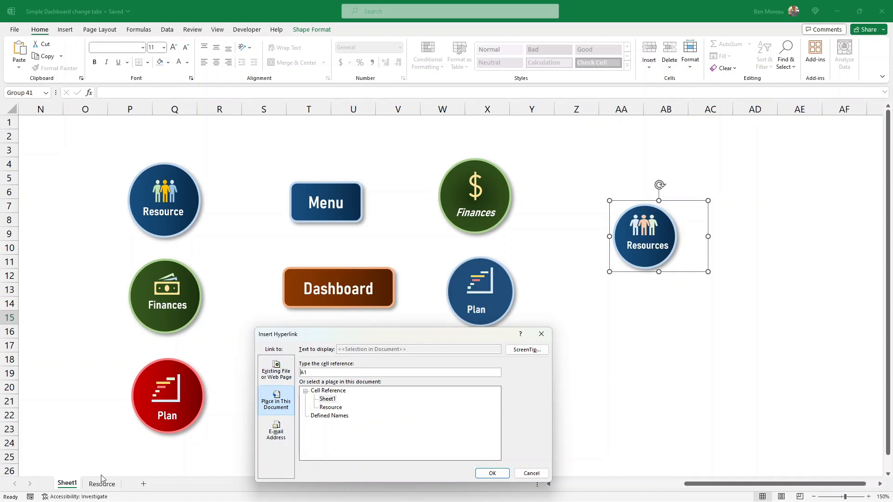
pyautogui.click(330, 407)
pyautogui.click(496, 473)
# Test the Resources button link, then return to the menu sheet using the Menu button.
pyautogui.click(691, 334)
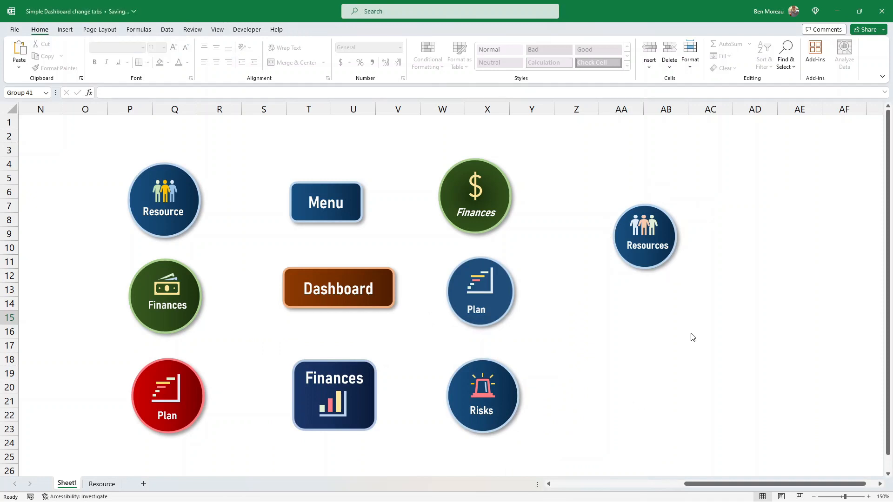
pyautogui.click(705, 387)
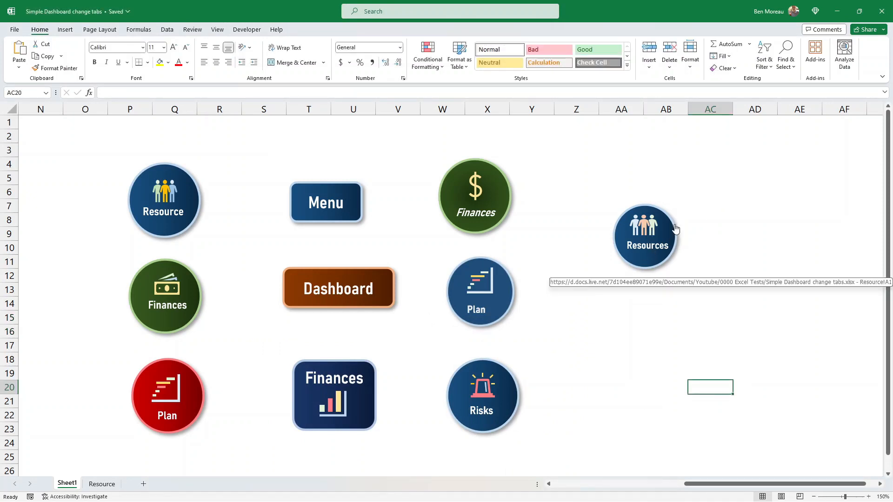
pyautogui.click(640, 231)
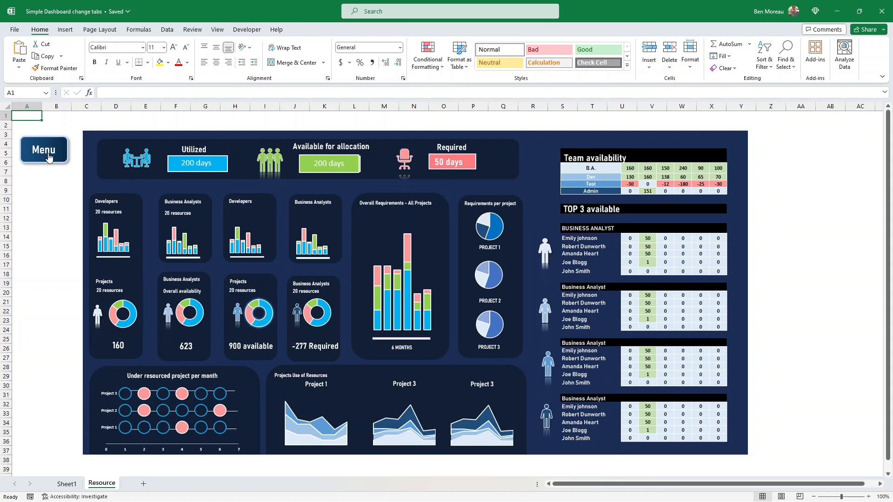
pyautogui.click(48, 157)
pyautogui.click(679, 303)
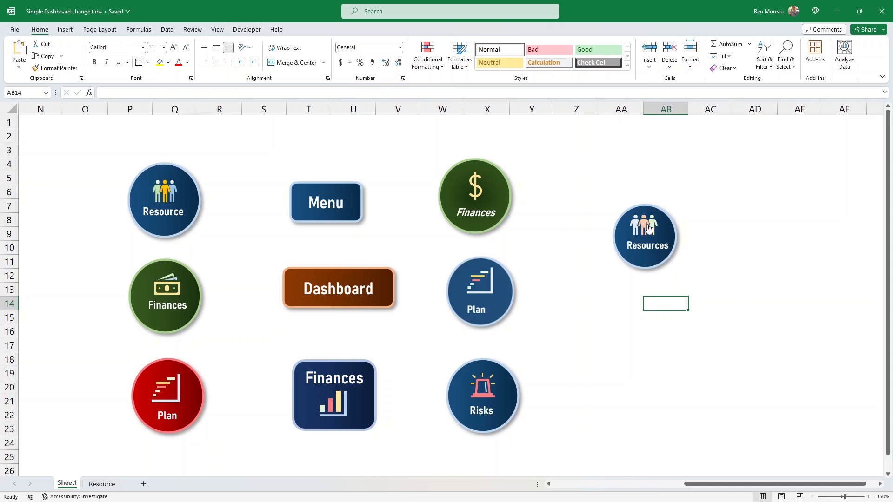
pyautogui.keyDown('ctrl'); pyautogui.click(644, 229); pyautogui.keyUp('ctrl')
pyautogui.rightClick(644, 229)
pyautogui.press('Escape')
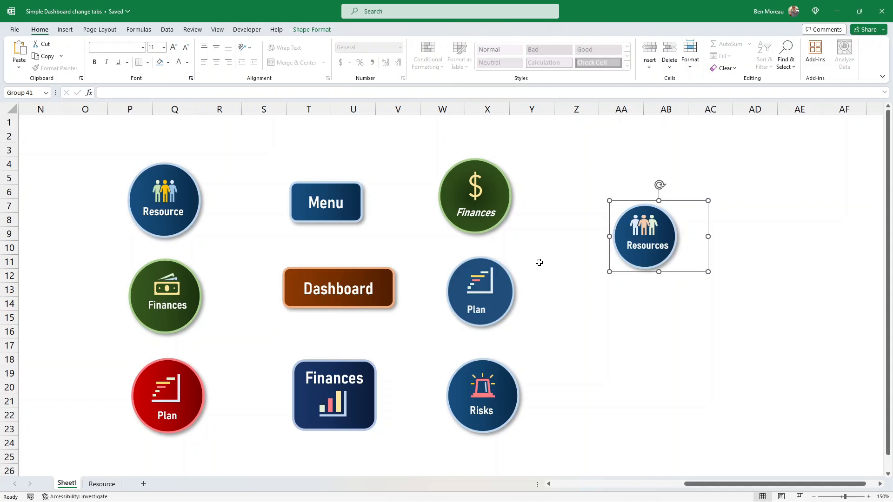
pyautogui.click(646, 303)
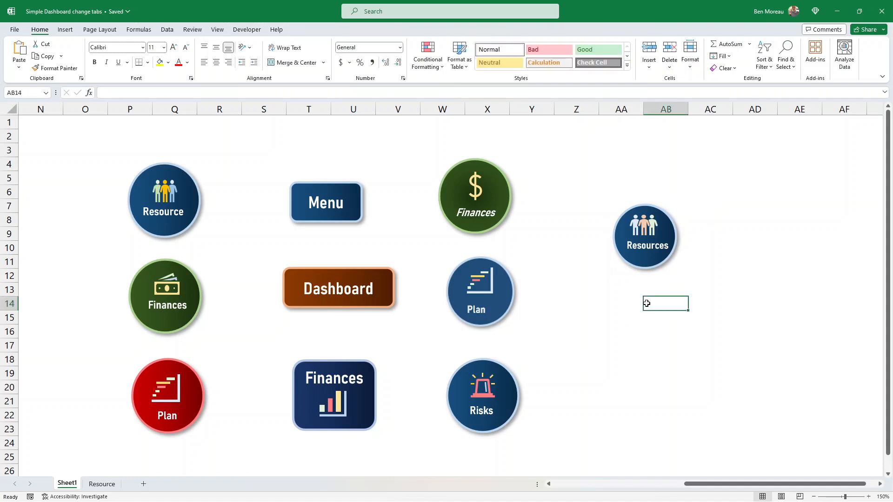
pyautogui.click(654, 277)
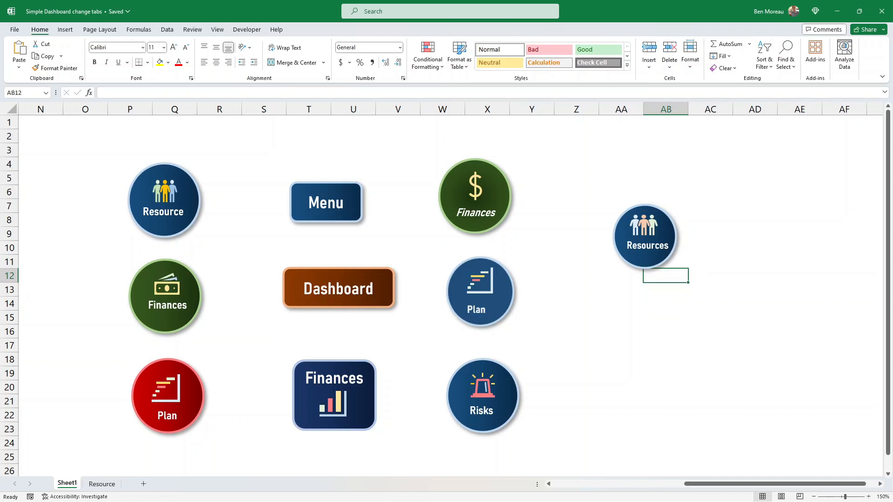